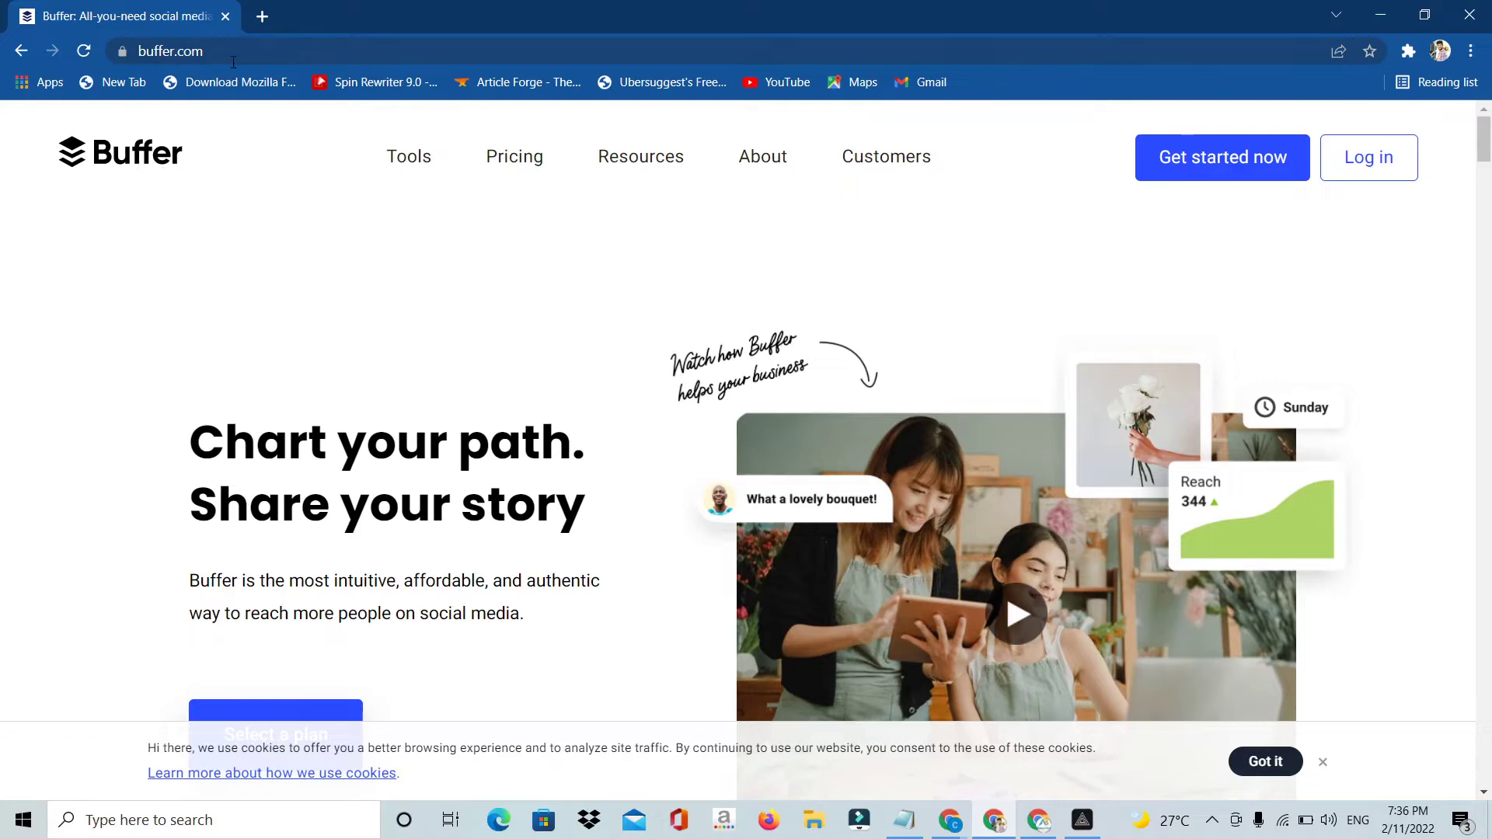
Step: Open a new browser tab beside the Buffer homepage
{"action": "left_click", "coordinate": [262, 16]}
Step: Search Google for 'buffer', open the Buffer result, then return to the original Buffer tab
{"action": "type", "text": "buffer"}
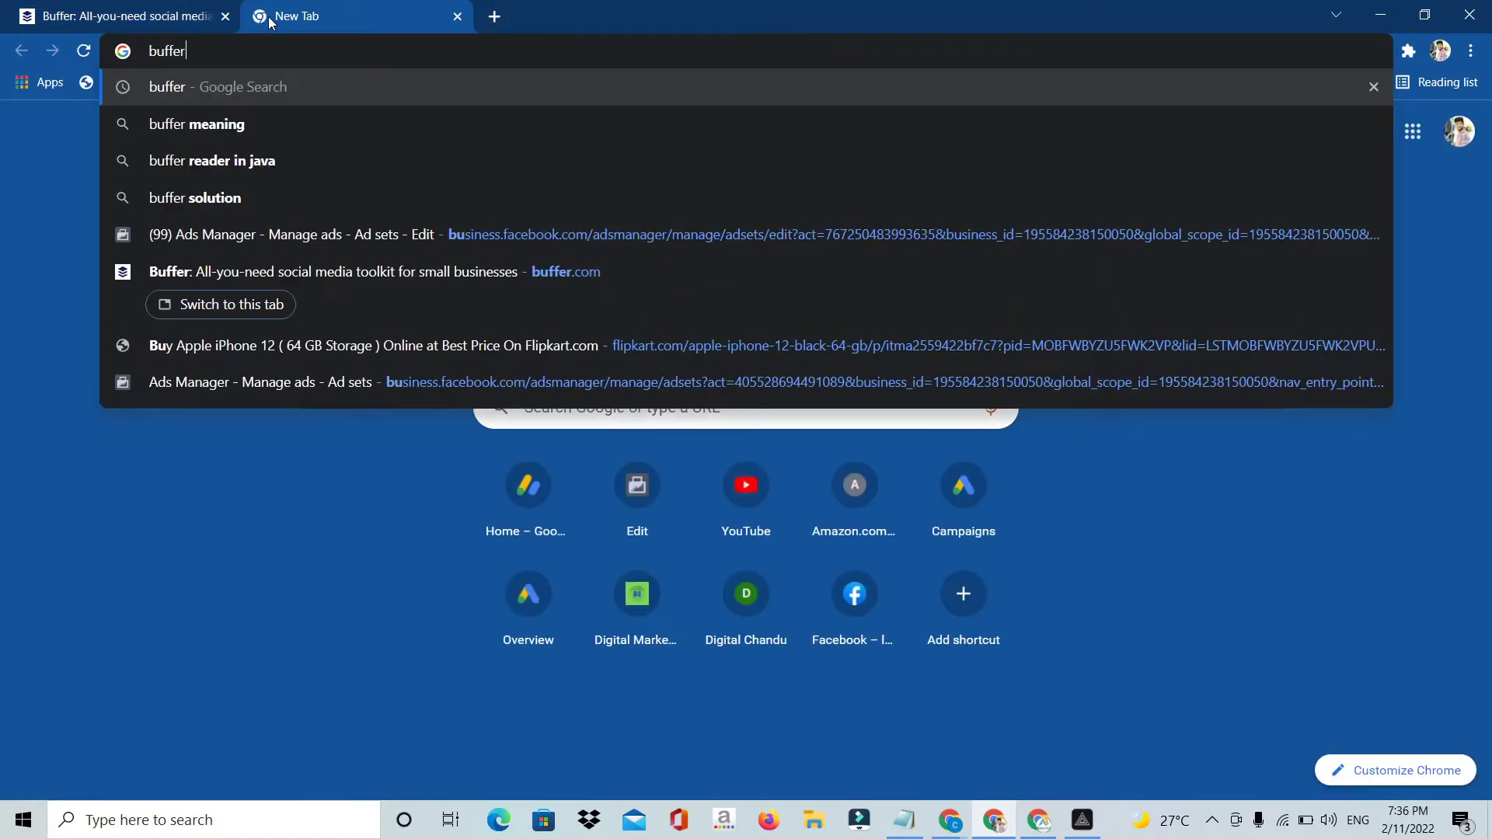
{"action": "key", "text": "Return"}
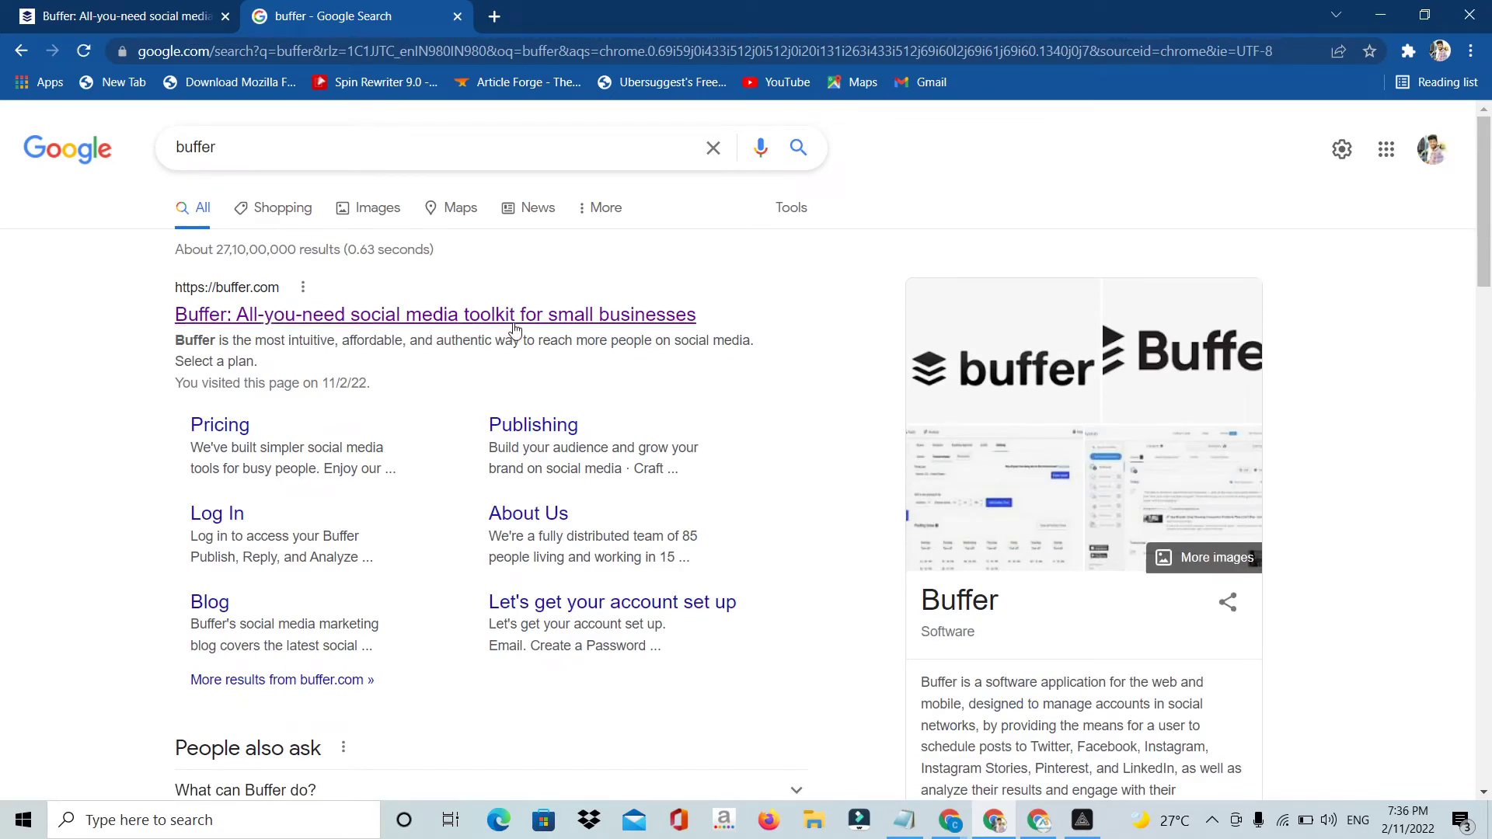
{"action": "left_click", "coordinate": [648, 325]}
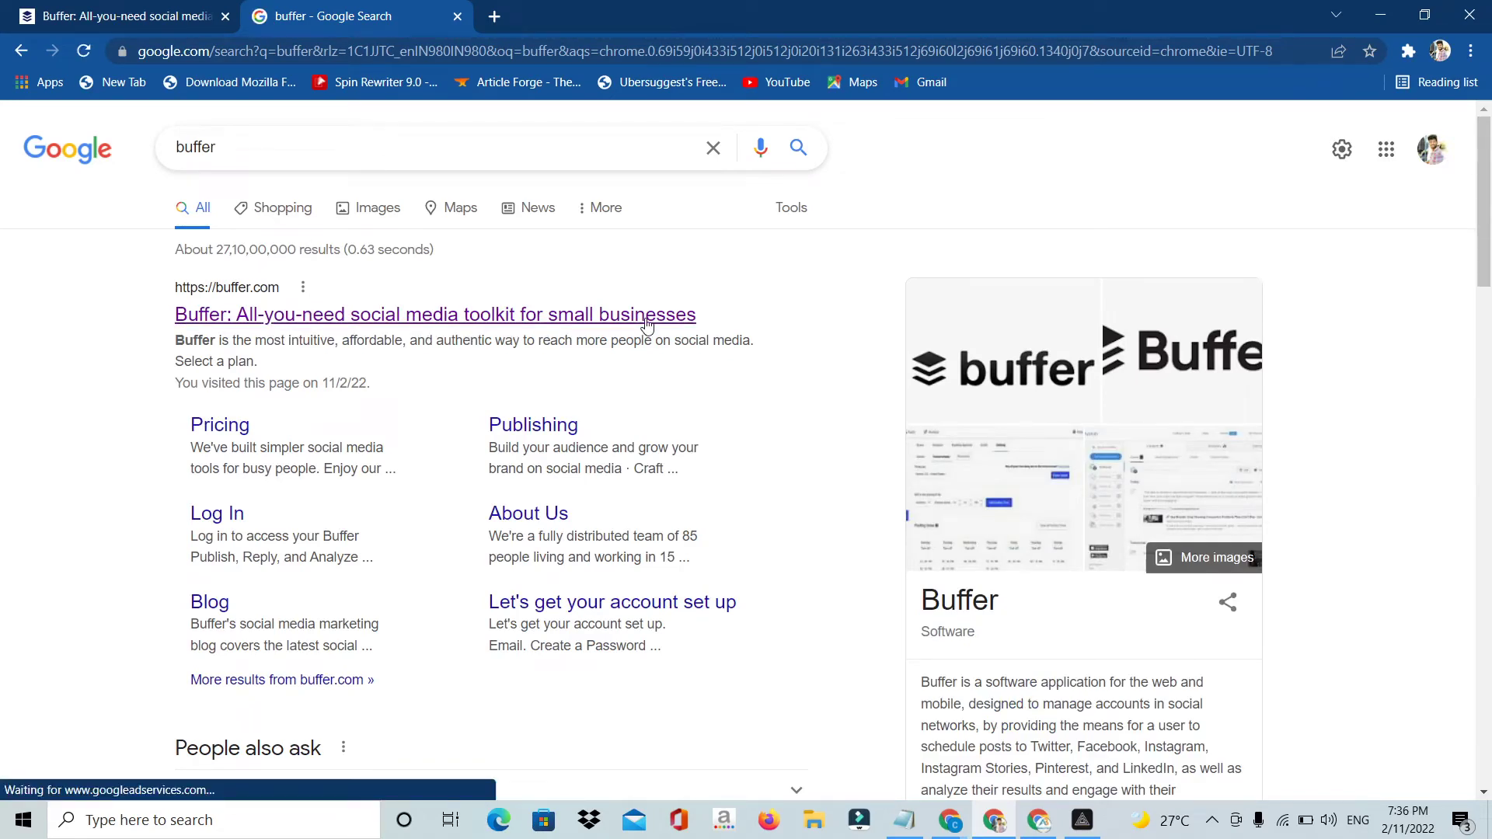
{"action": "left_click", "coordinate": [200, 9]}
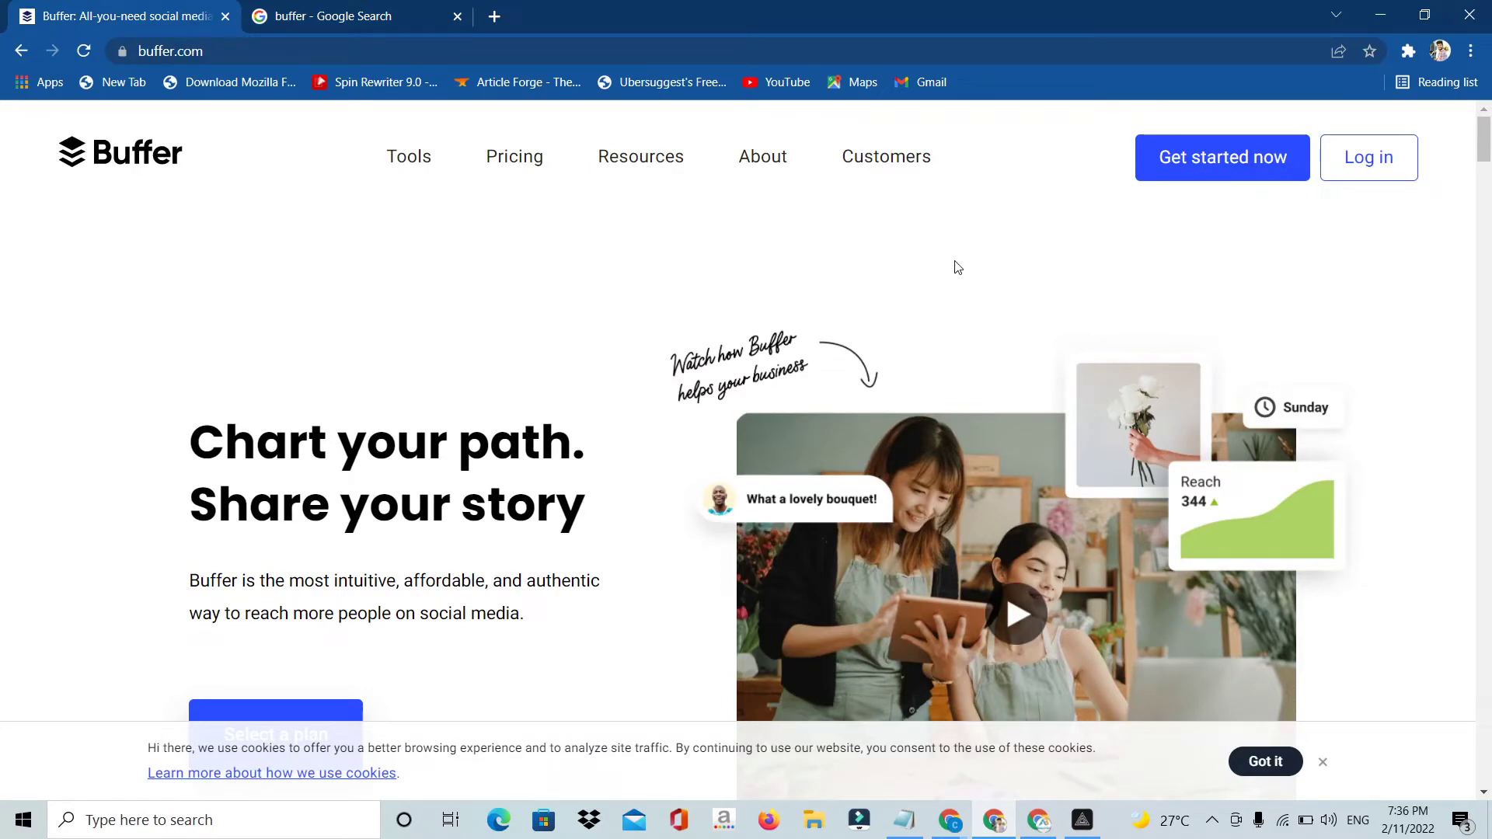
{"action": "scroll", "coordinate": [958, 268], "scroll_direction": "down", "scroll_amount": 2}
Step: Look through the buffer.com homepage sections, then choose 'Get started now'
{"action": "scroll", "coordinate": [957, 269], "scroll_direction": "down", "scroll_amount": 5}
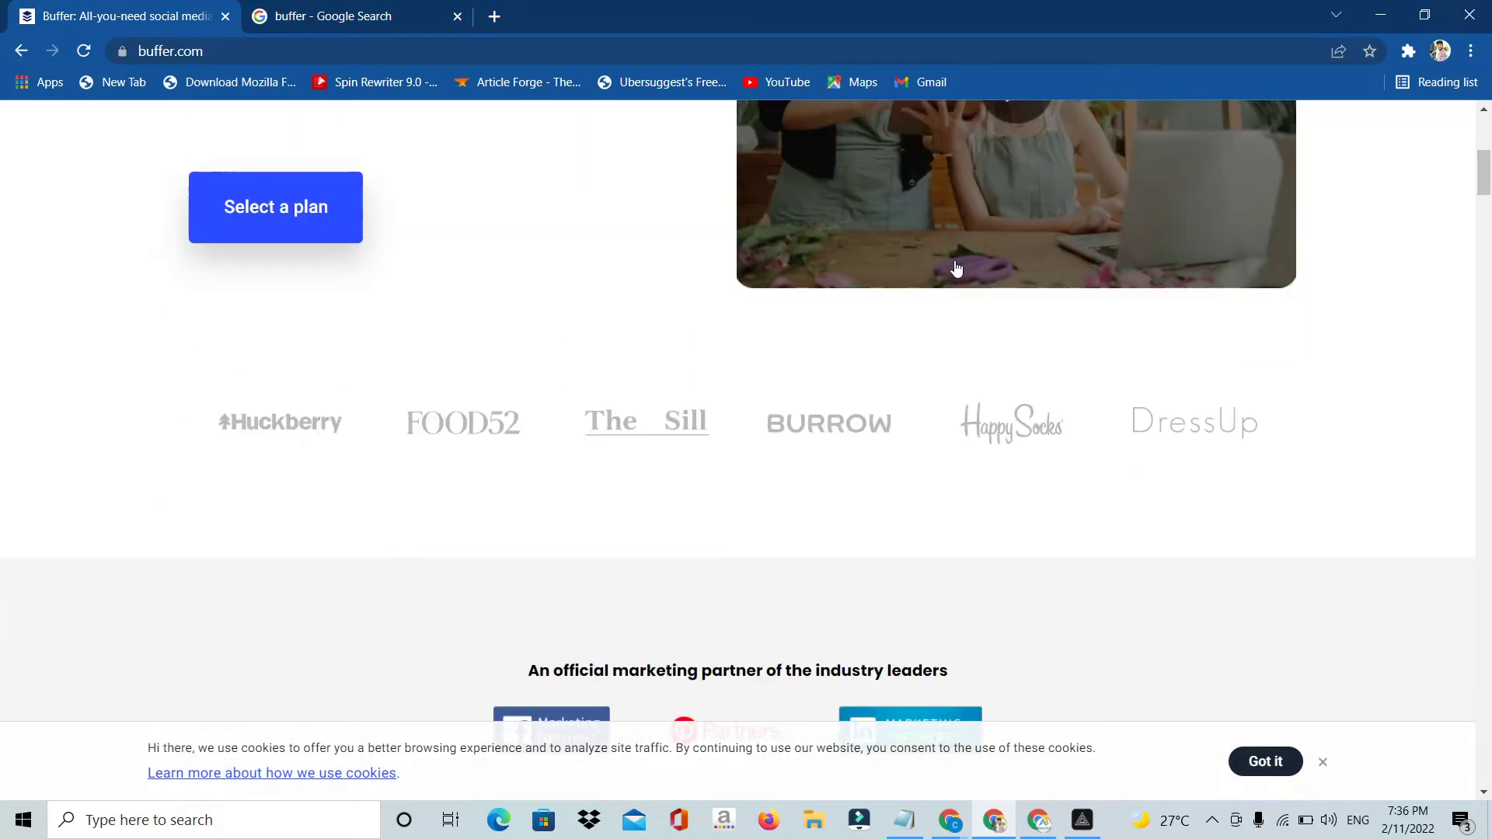
{"action": "scroll", "coordinate": [956, 268], "scroll_direction": "down", "scroll_amount": 4}
{"action": "scroll", "coordinate": [956, 268], "scroll_direction": "down", "scroll_amount": 6}
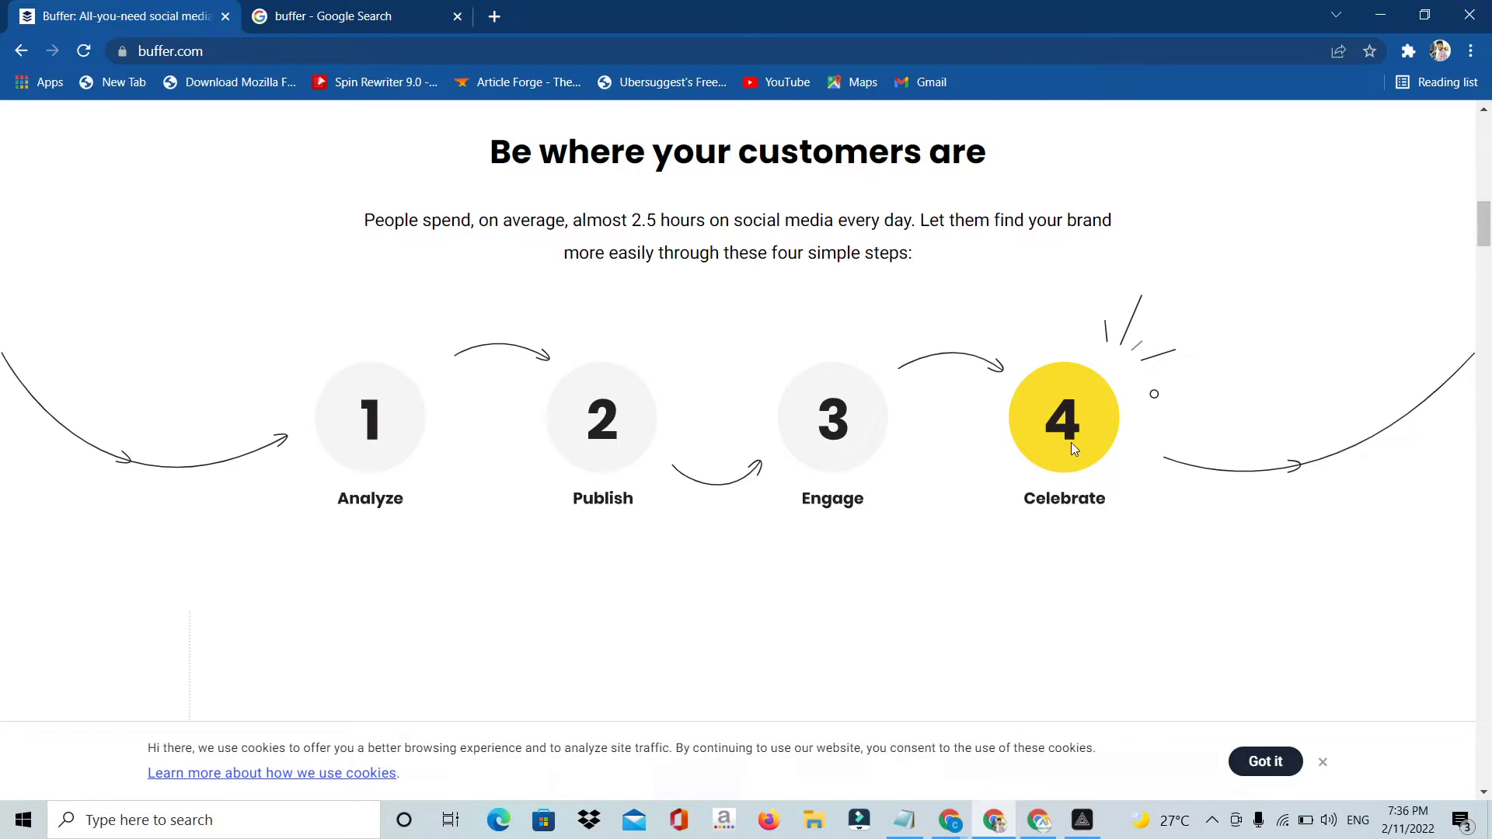
{"action": "scroll", "coordinate": [1054, 410], "scroll_direction": "up", "scroll_amount": 15}
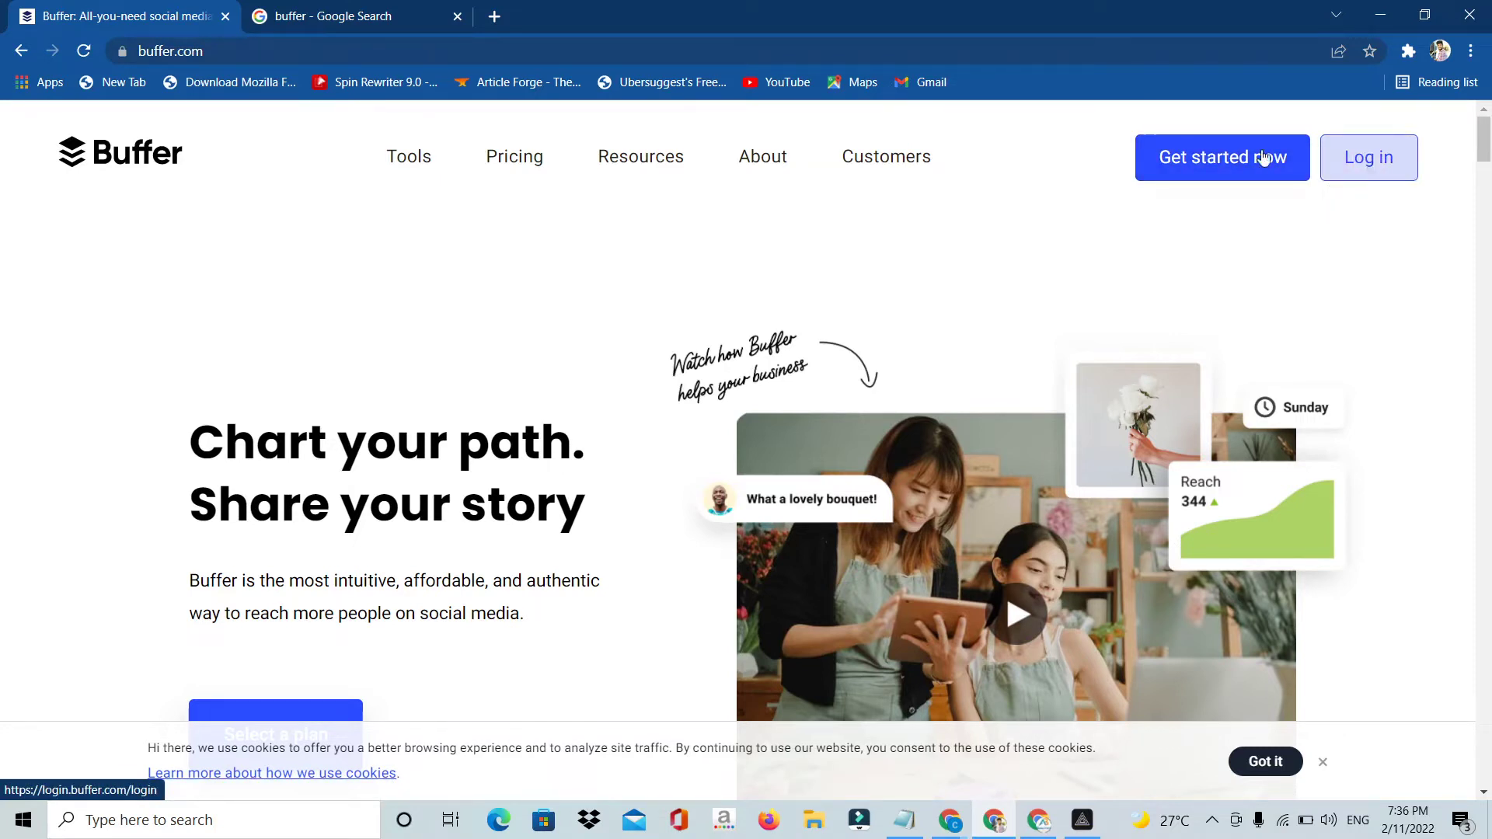
{"action": "left_click", "coordinate": [1218, 156]}
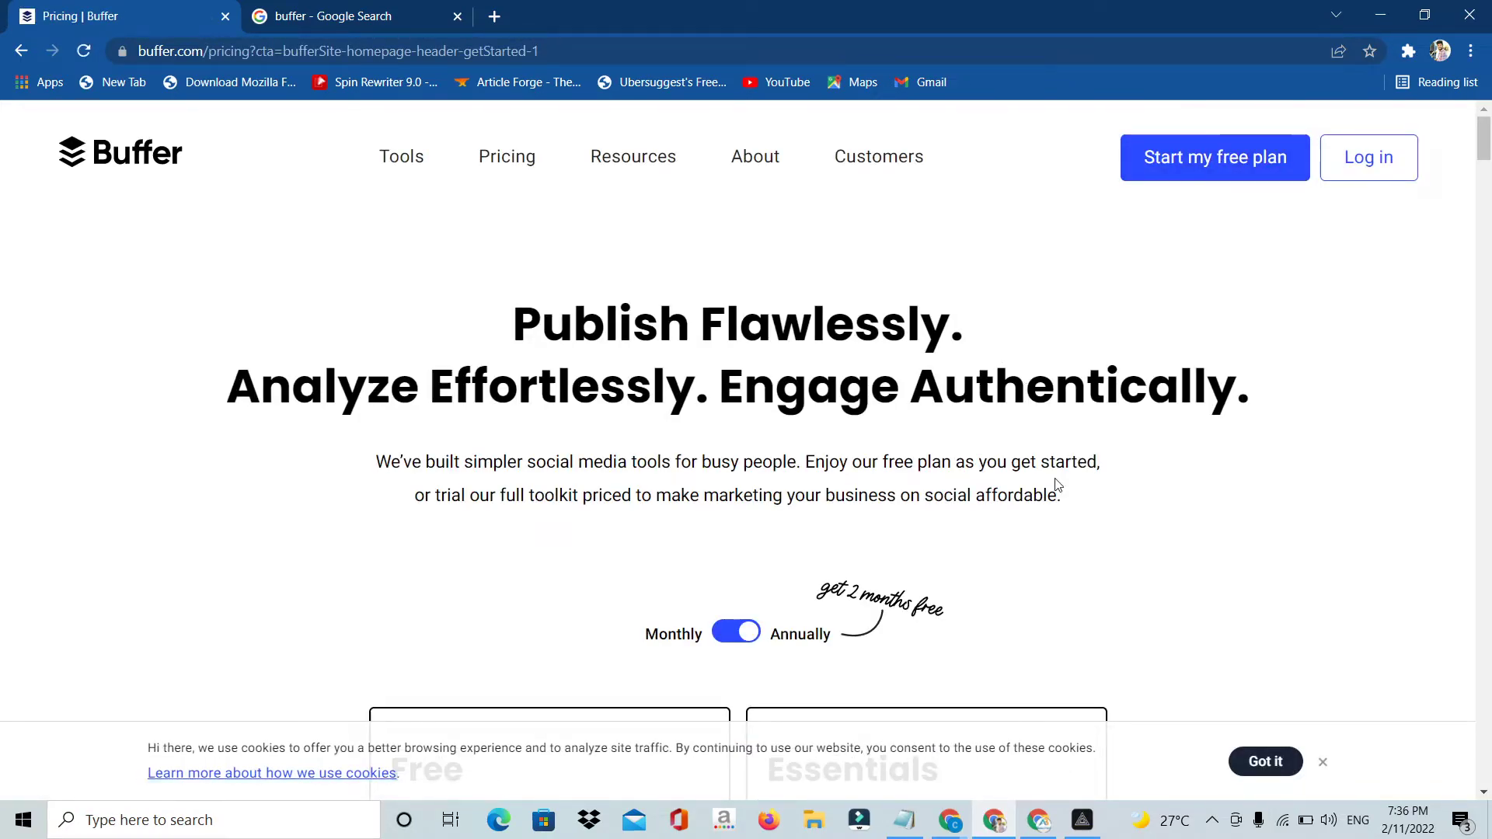
Step: Pick 'Get started' under the $0 Free plan card
{"action": "scroll", "coordinate": [1058, 485], "scroll_direction": "down", "scroll_amount": 1}
{"action": "scroll", "coordinate": [1058, 485], "scroll_direction": "down", "scroll_amount": 7}
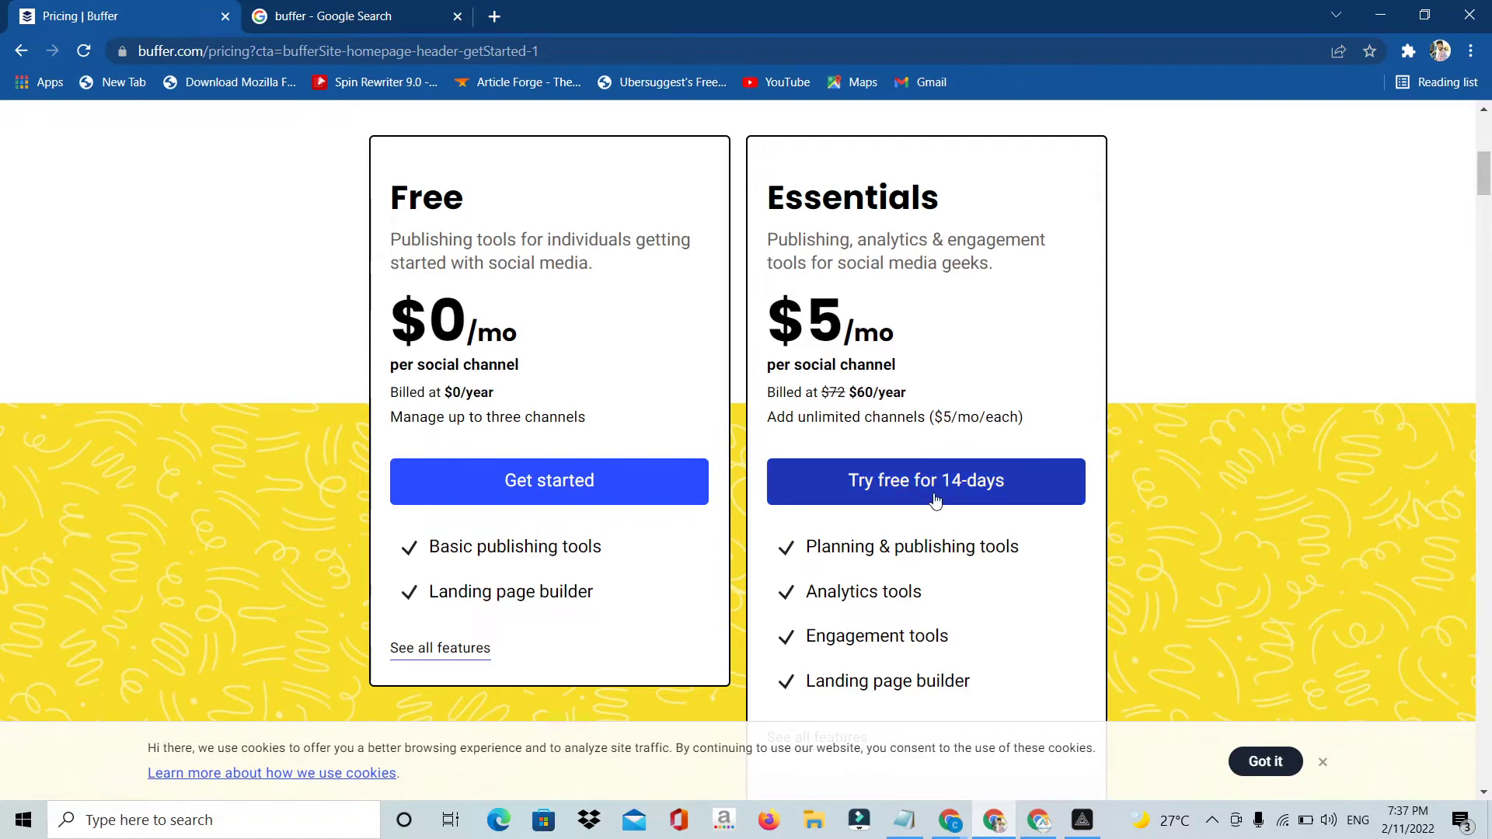
{"action": "left_click", "coordinate": [565, 483]}
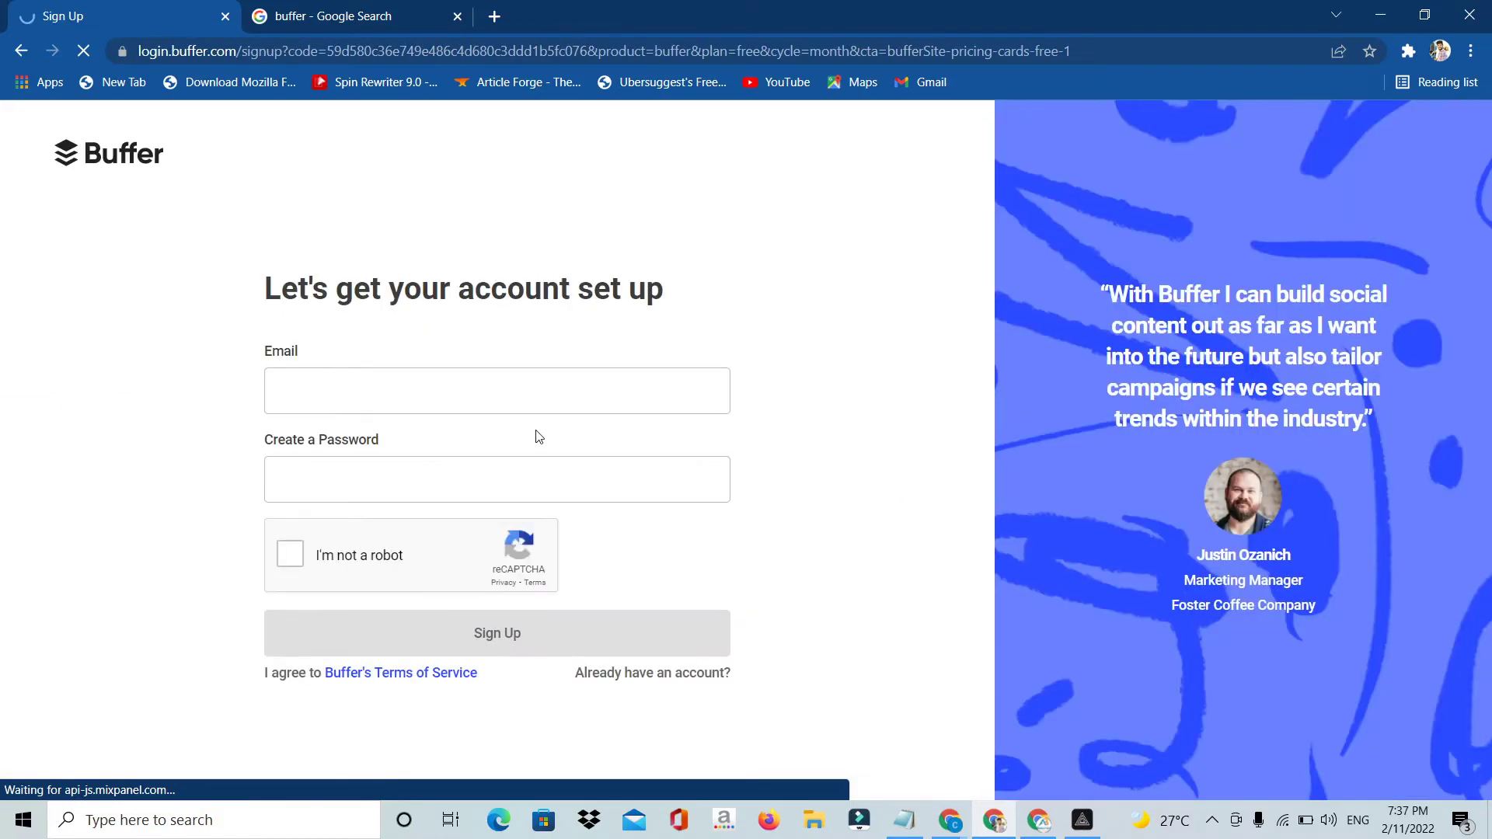
Step: Sign up with the autofilled email, a new account password and the 'I'm not a robot' check
{"action": "left_click", "coordinate": [395, 395]}
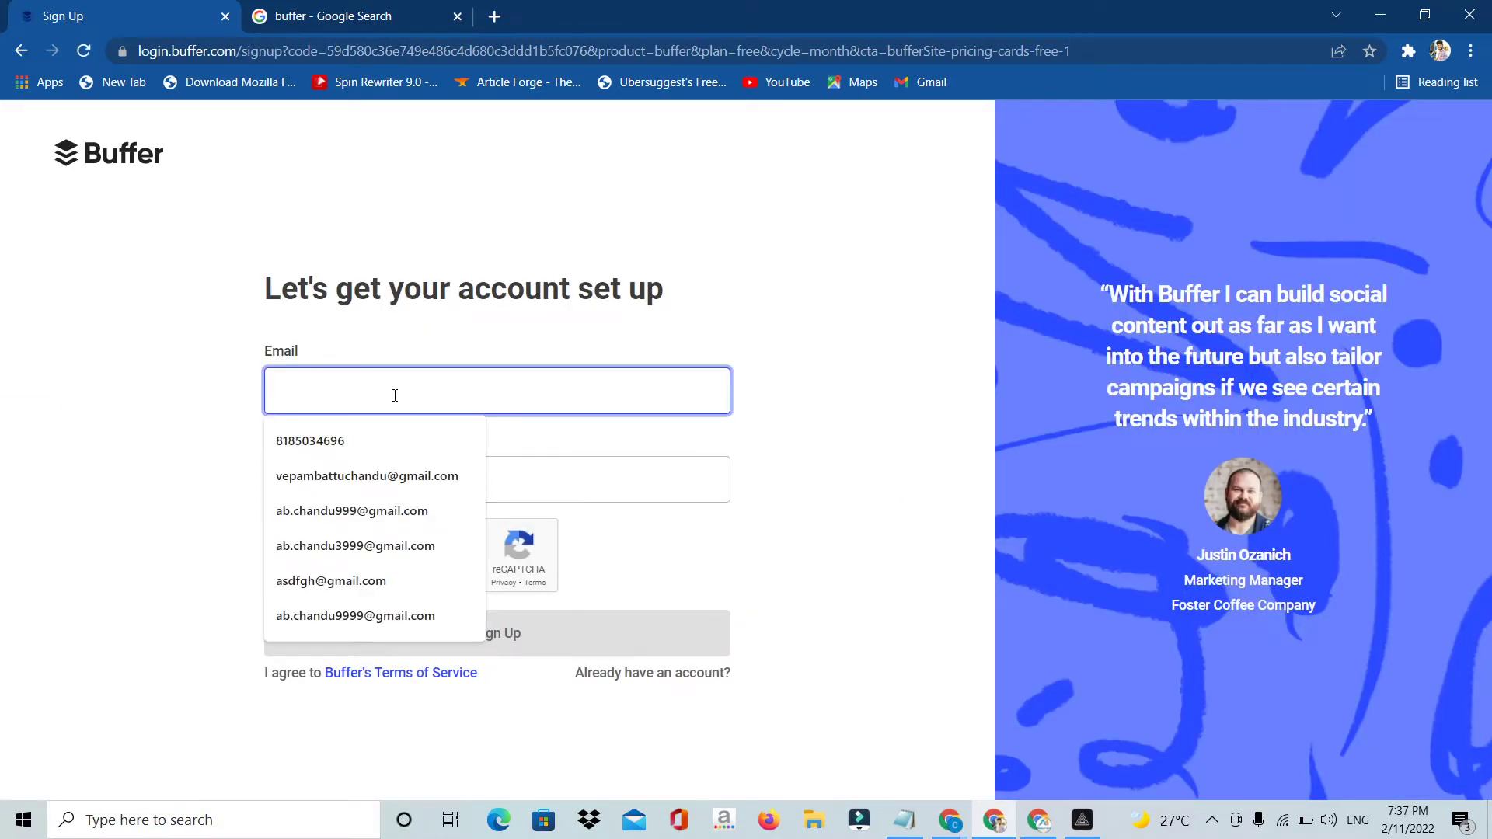
{"action": "left_click", "coordinate": [397, 476]}
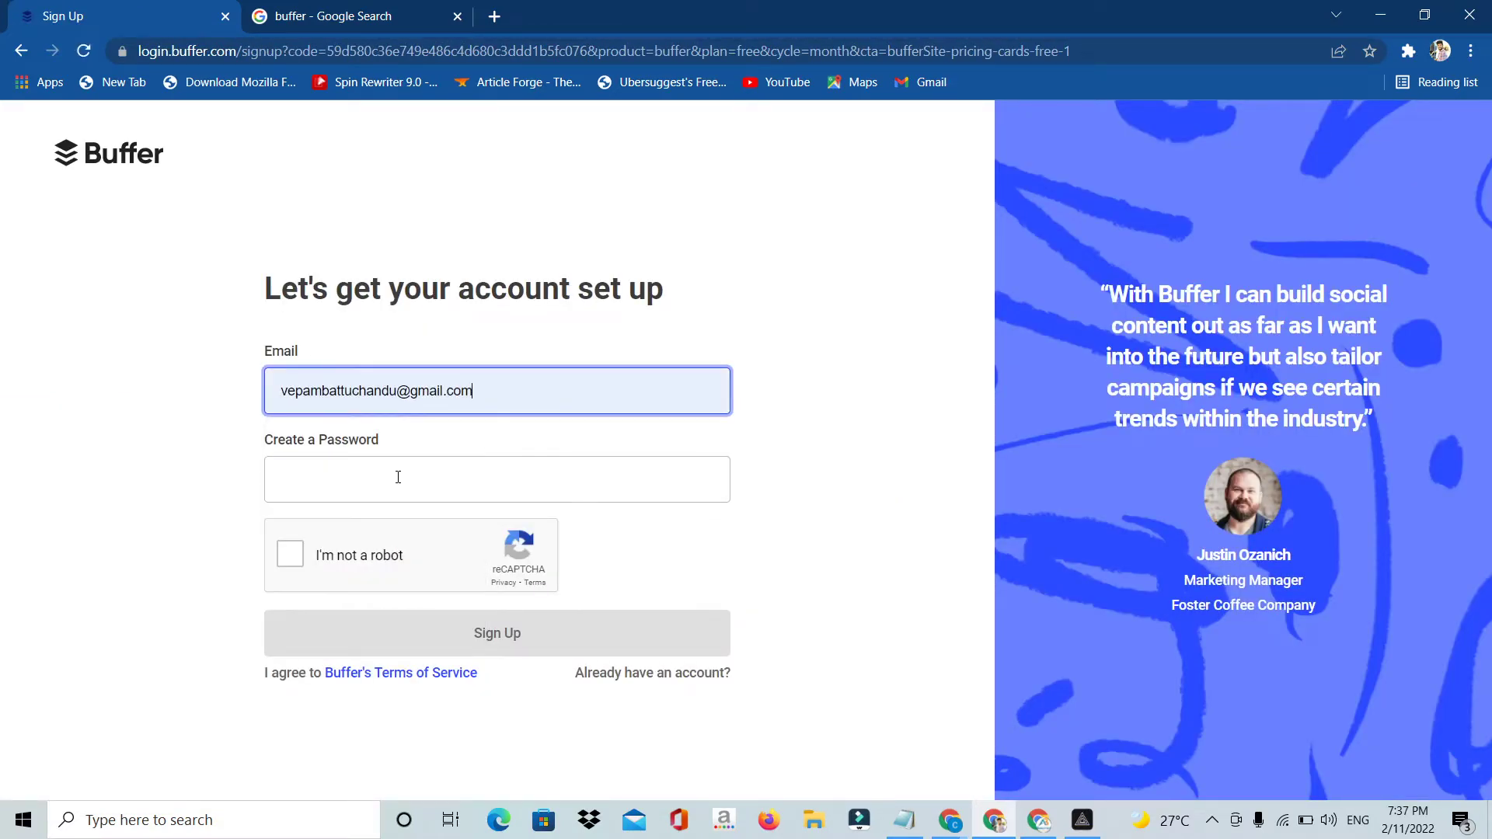
{"action": "left_click", "coordinate": [464, 469]}
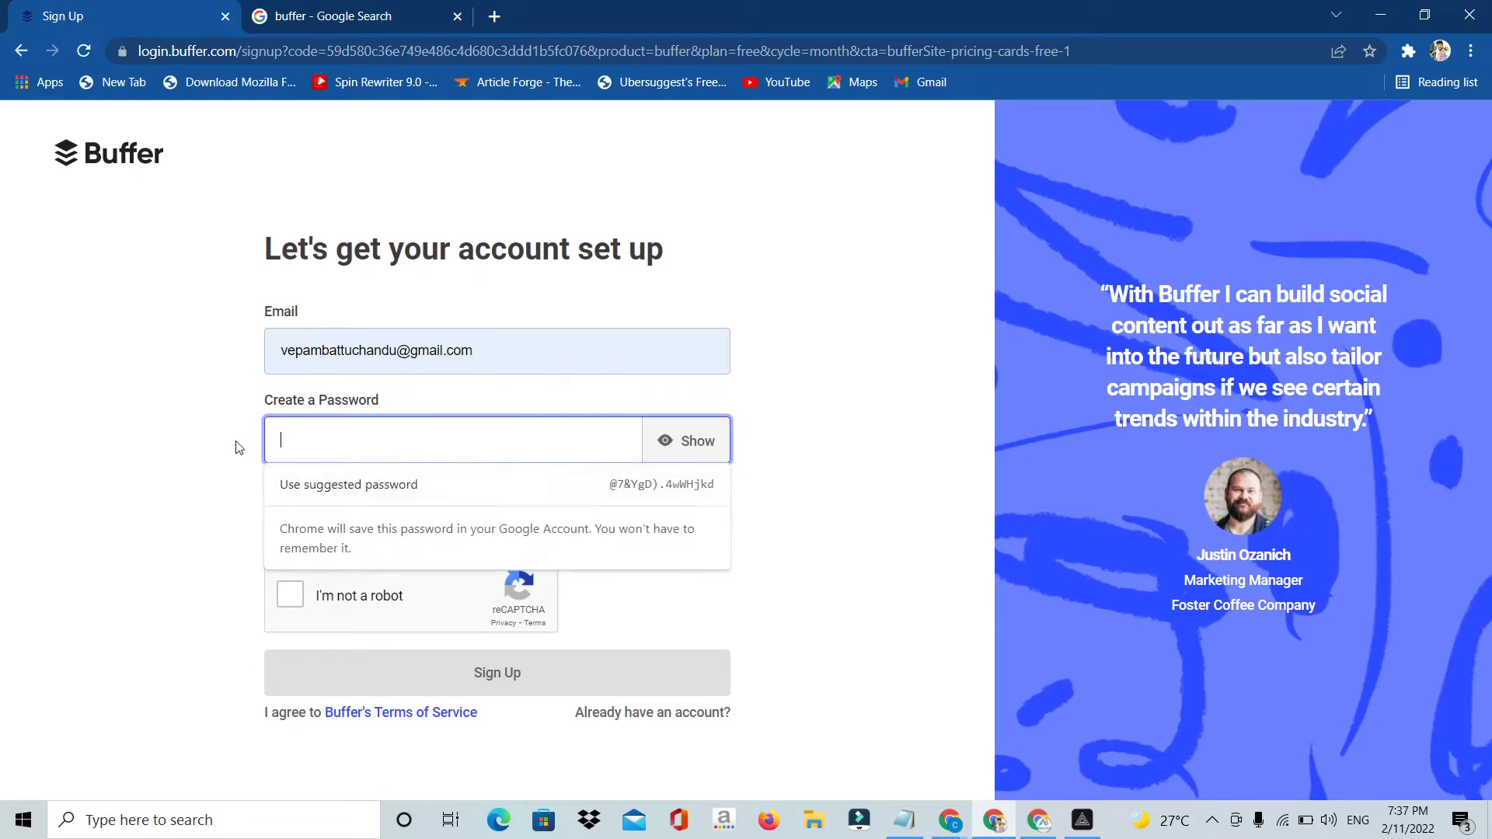
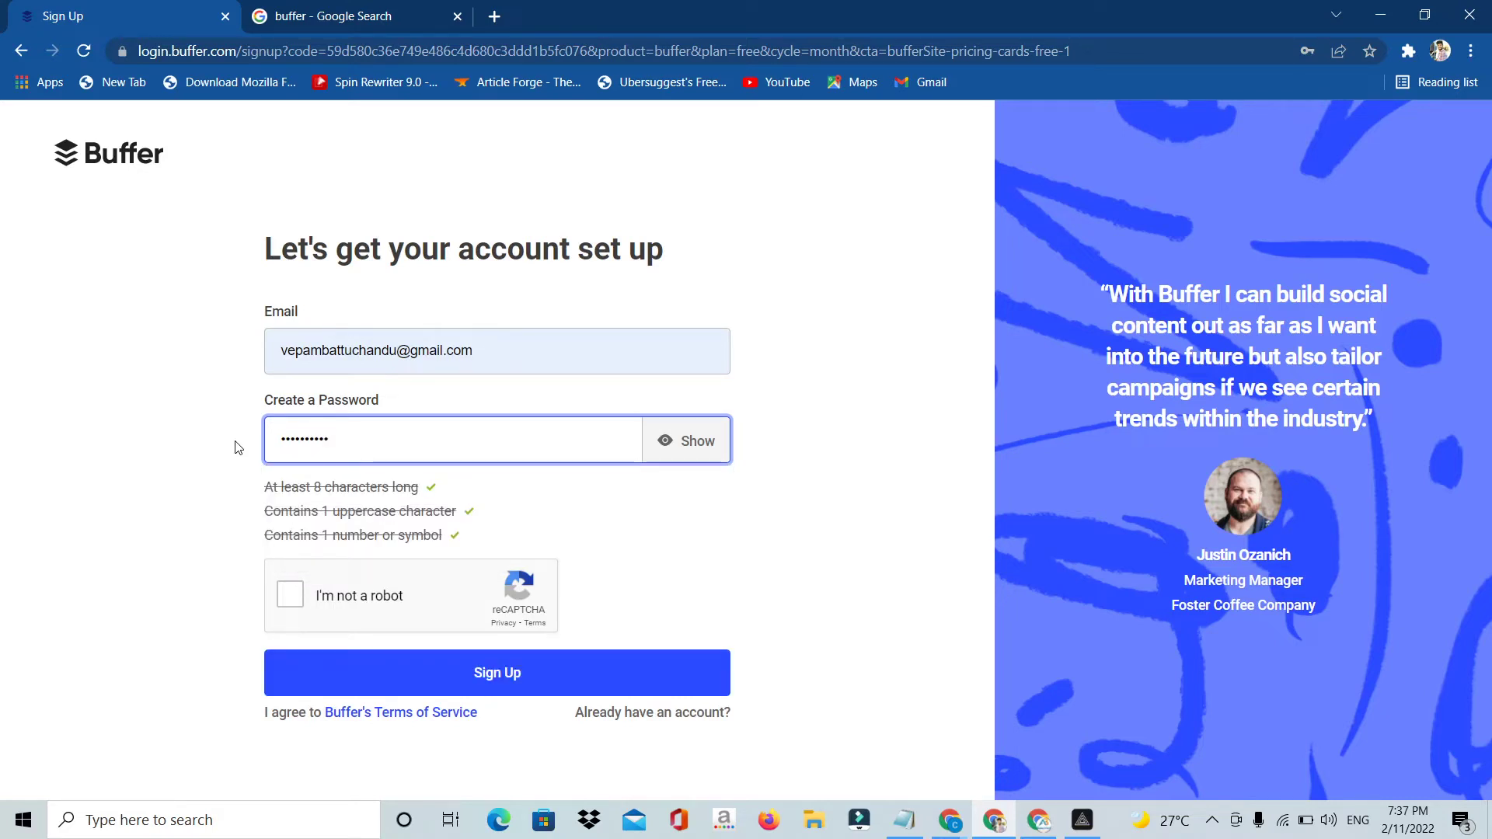
{"action": "left_click", "coordinate": [291, 597]}
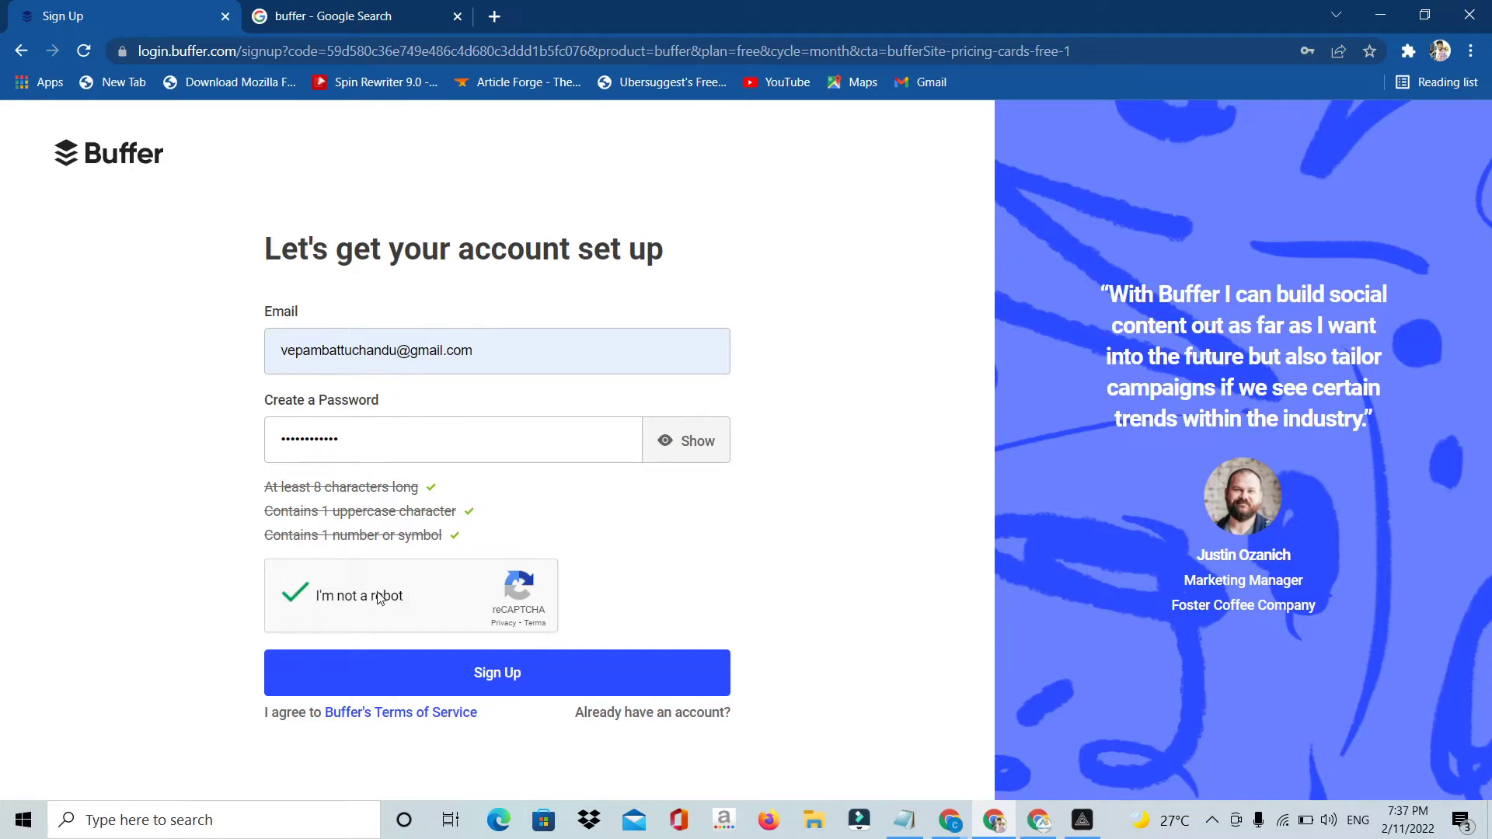
{"action": "left_click", "coordinate": [512, 671]}
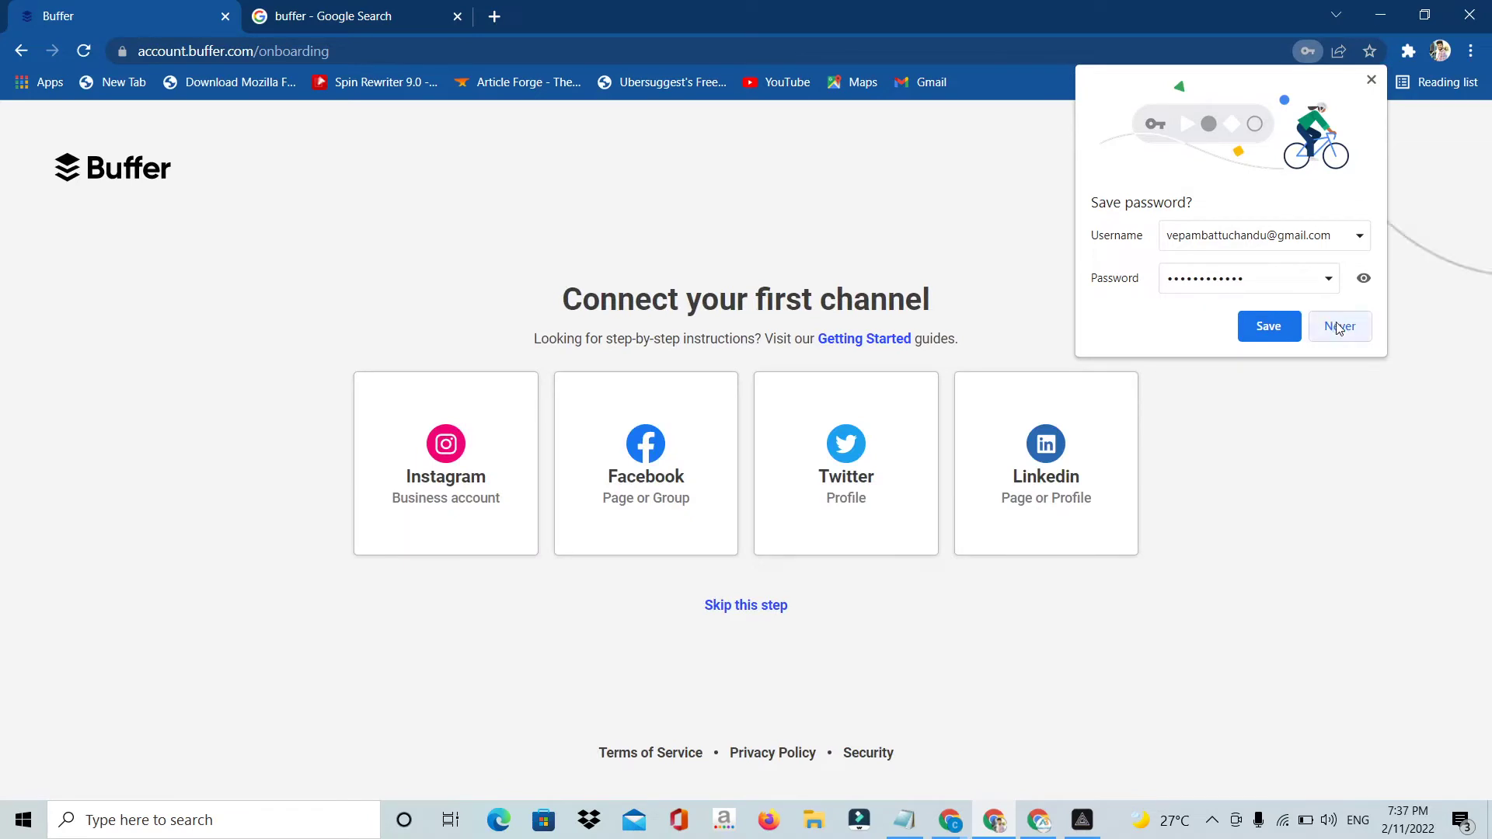
Step: Dismiss the password-saving prompt, skip channel connection, and close the free-trial upgrade offer
{"action": "left_click", "coordinate": [1282, 331]}
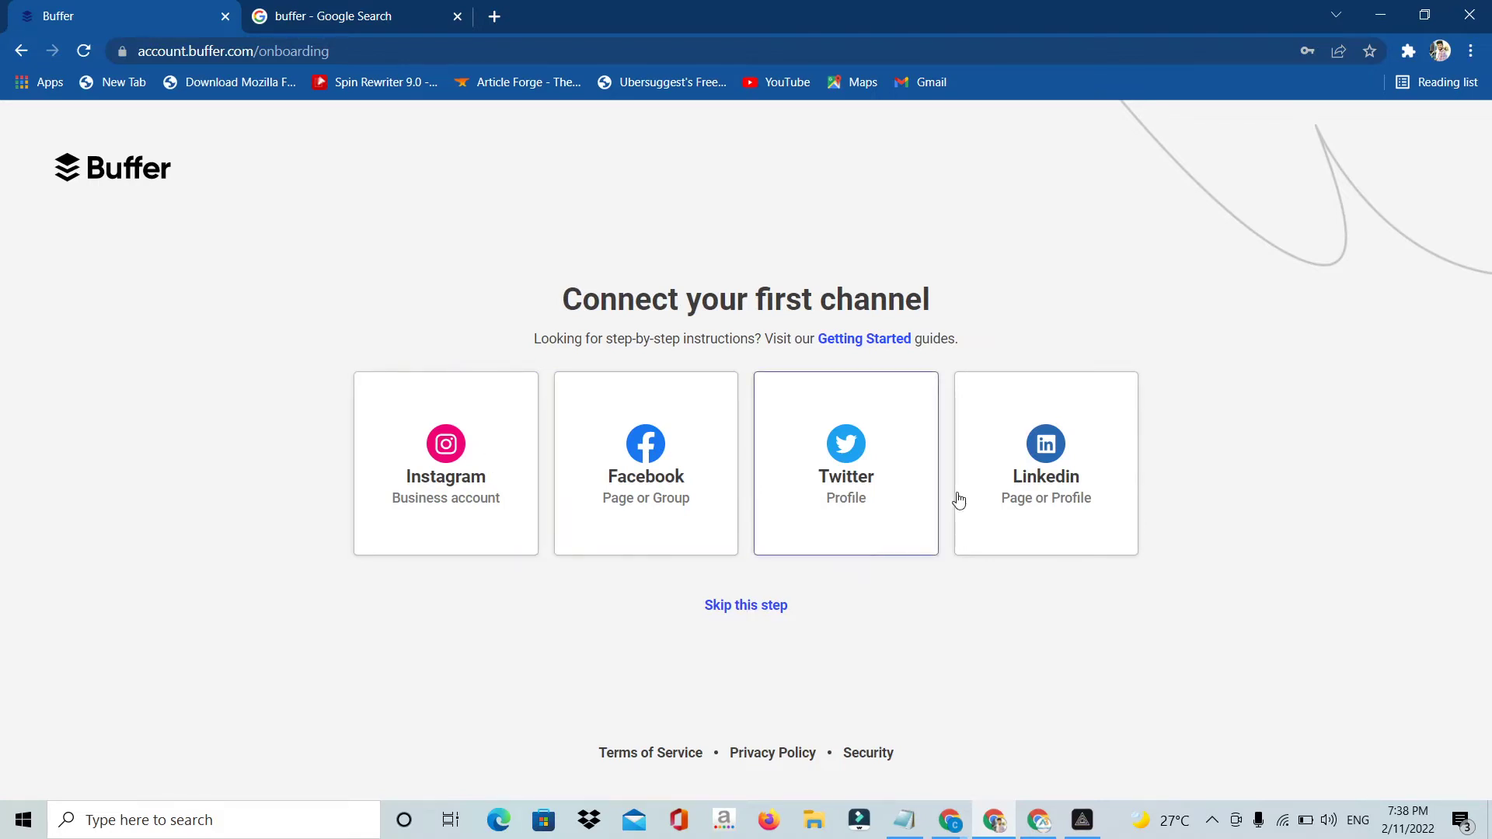
{"action": "left_click", "coordinate": [751, 613]}
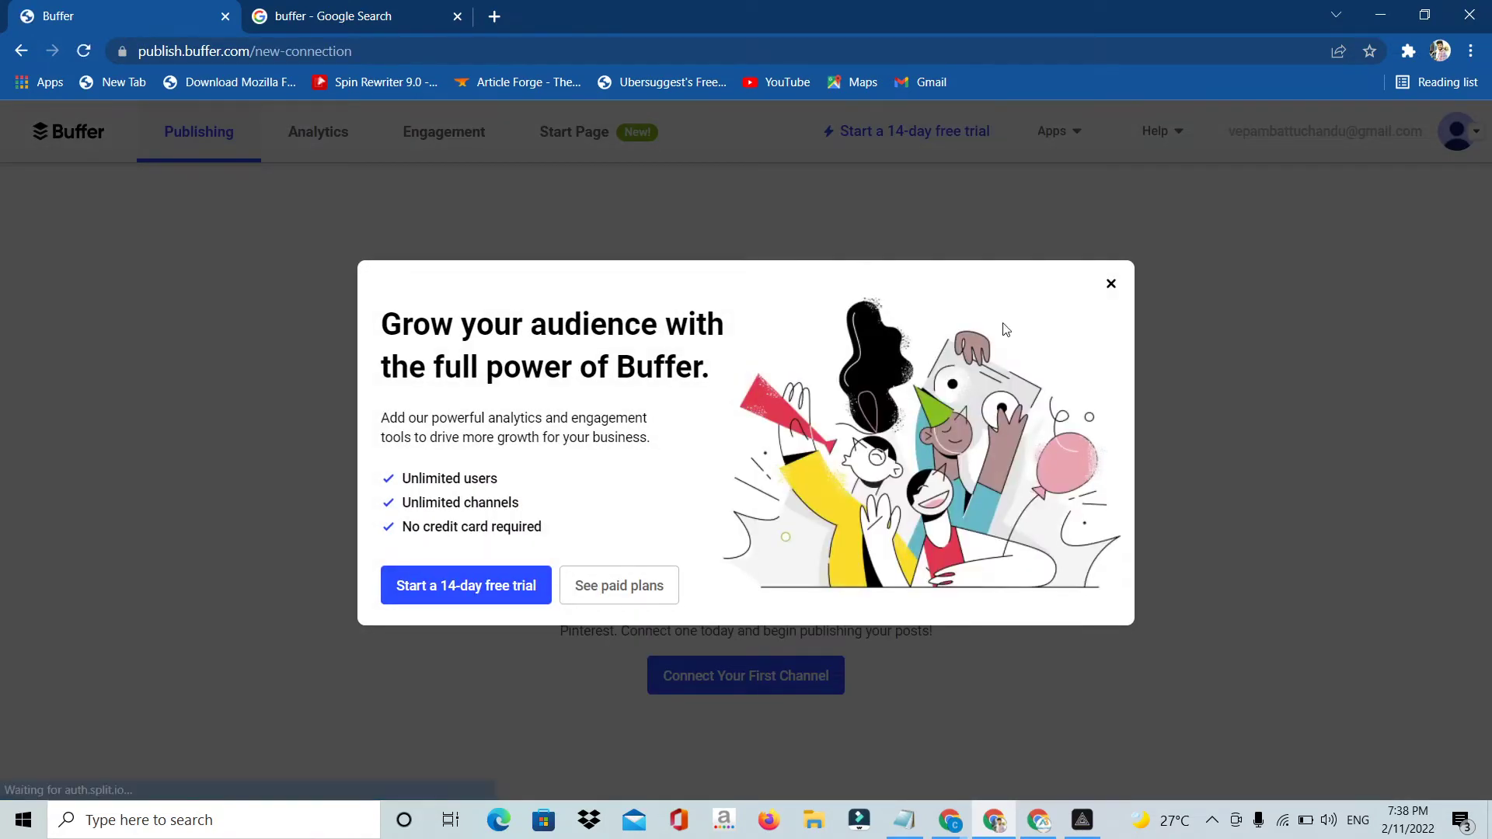
{"action": "left_click", "coordinate": [1115, 293]}
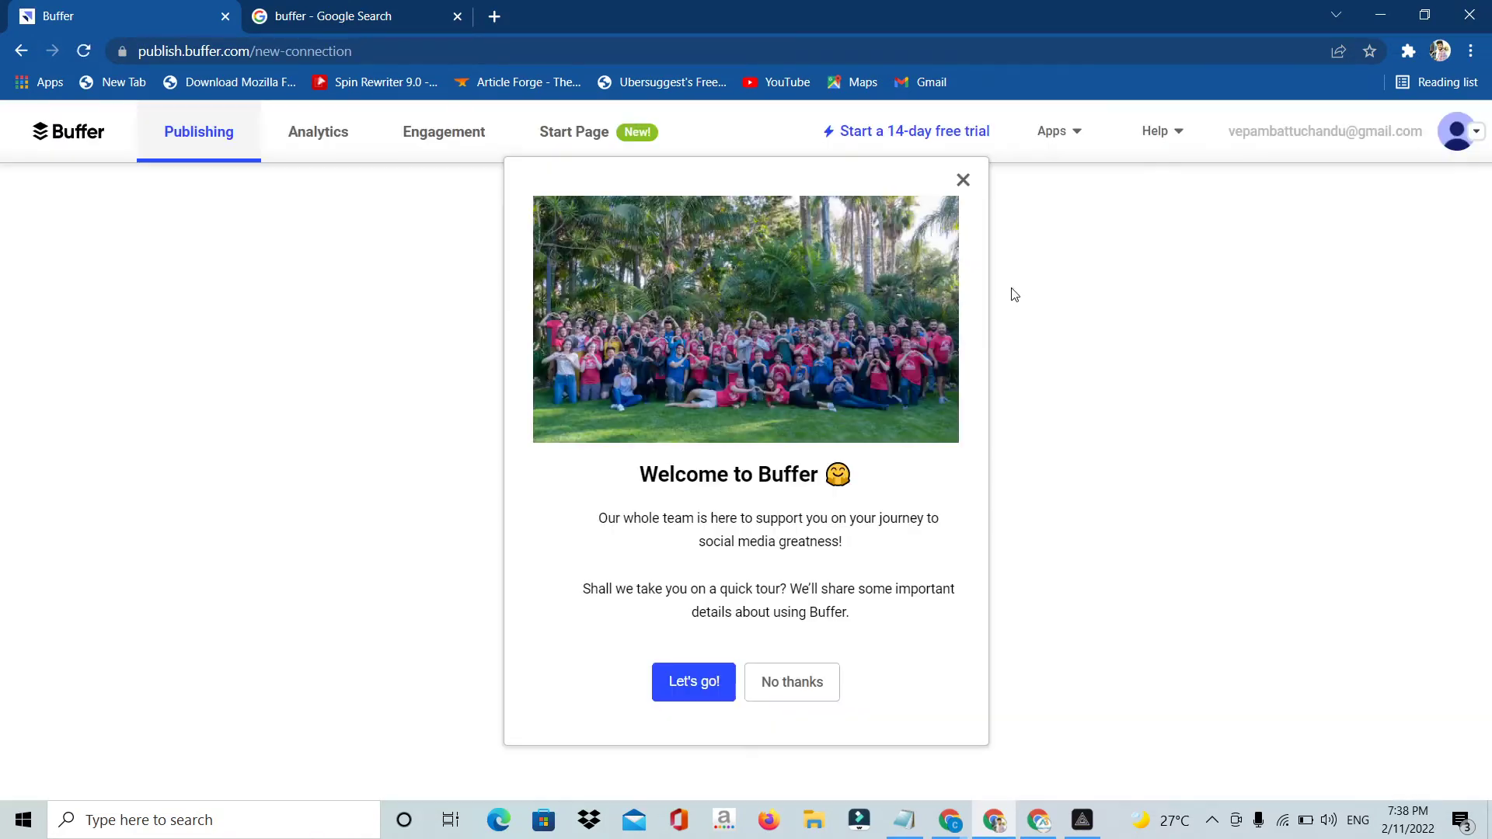
Step: Decline the tour, view Analytics and Engagement, then choose Connect Your First Channel from Publishing
{"action": "left_click", "coordinate": [804, 682]}
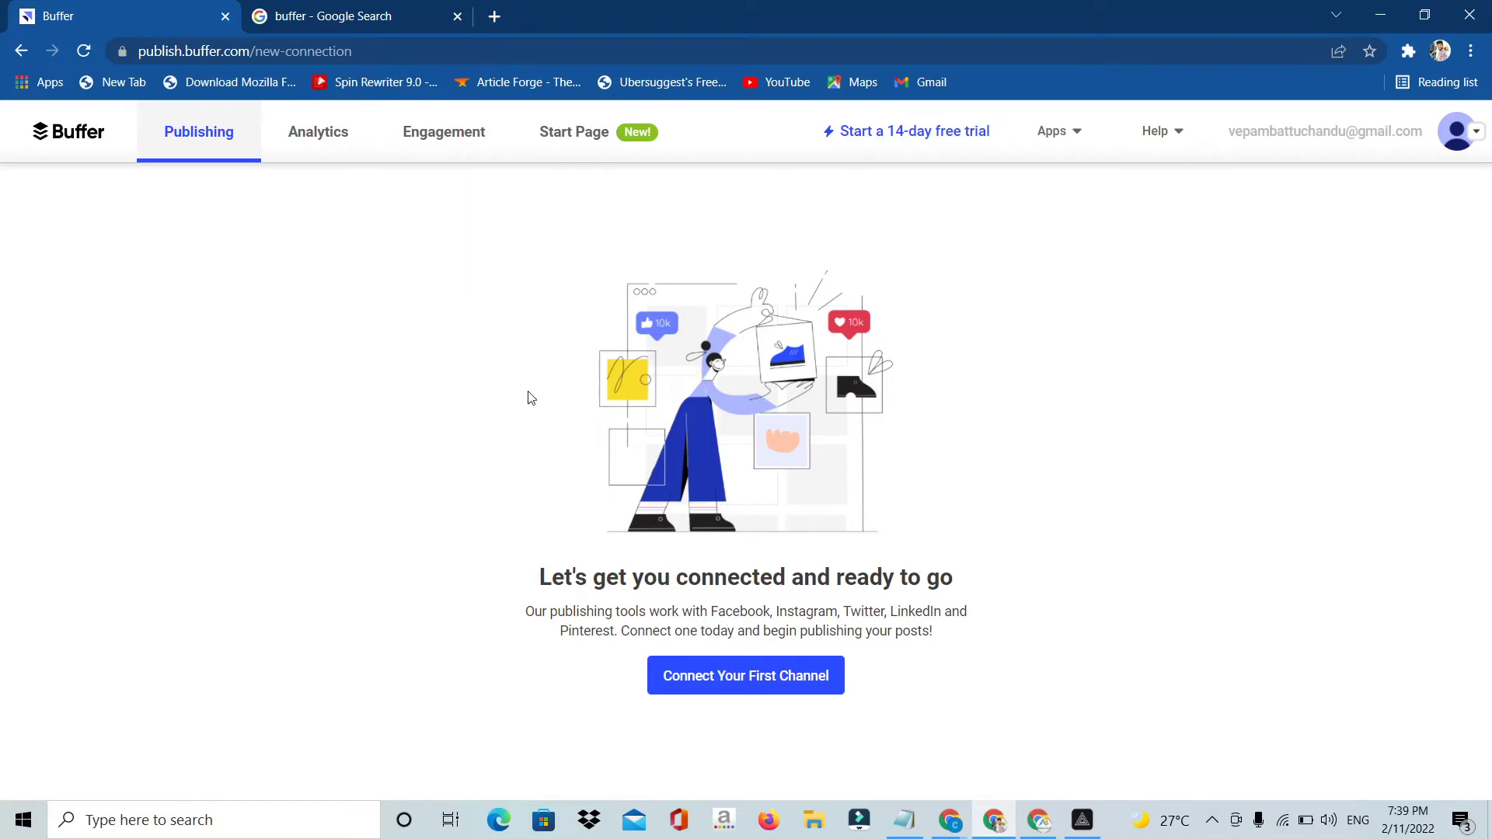
{"action": "left_click", "coordinate": [313, 138]}
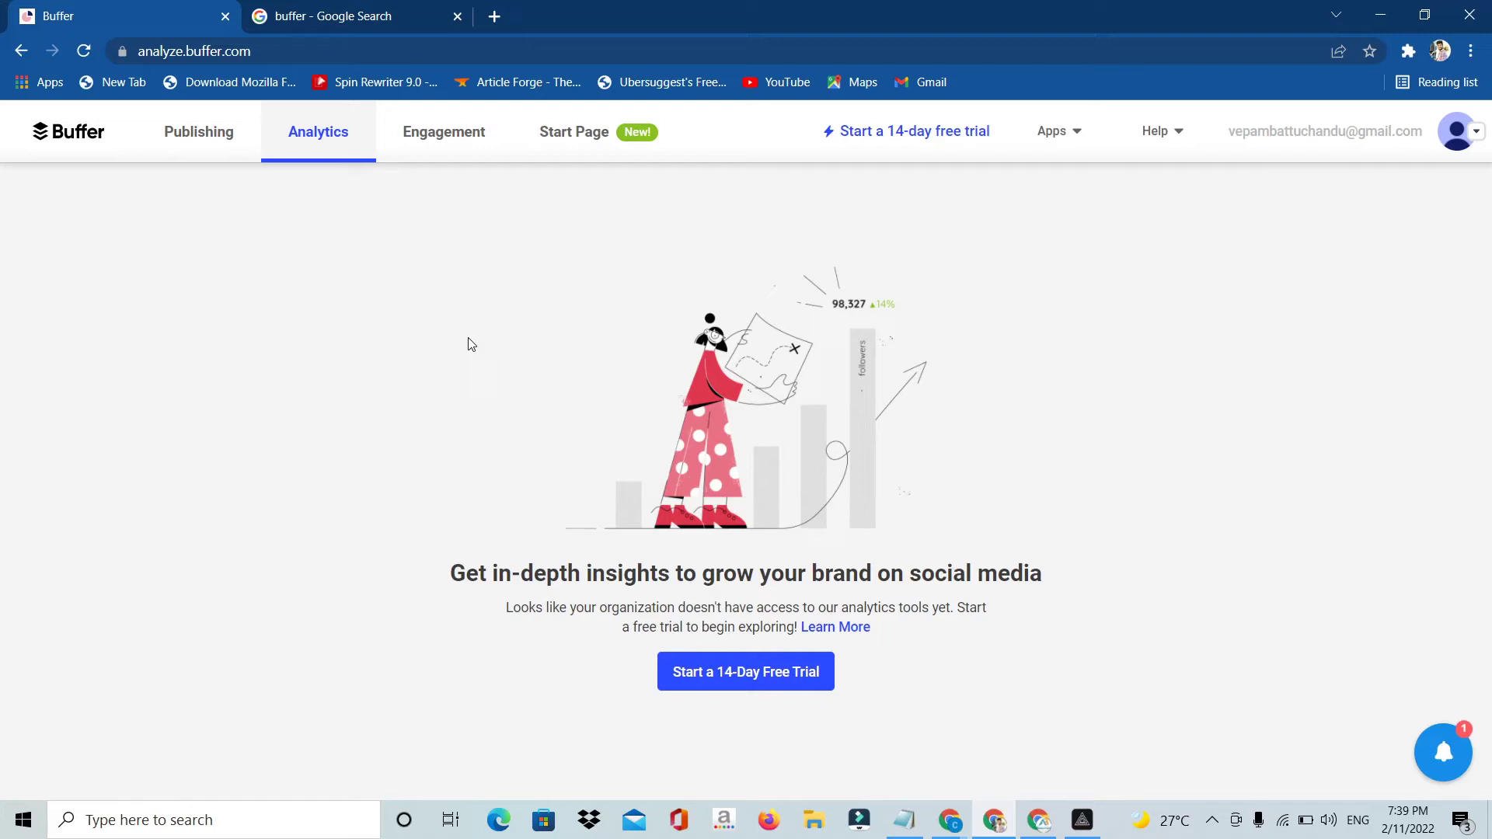
{"action": "left_click", "coordinate": [427, 145]}
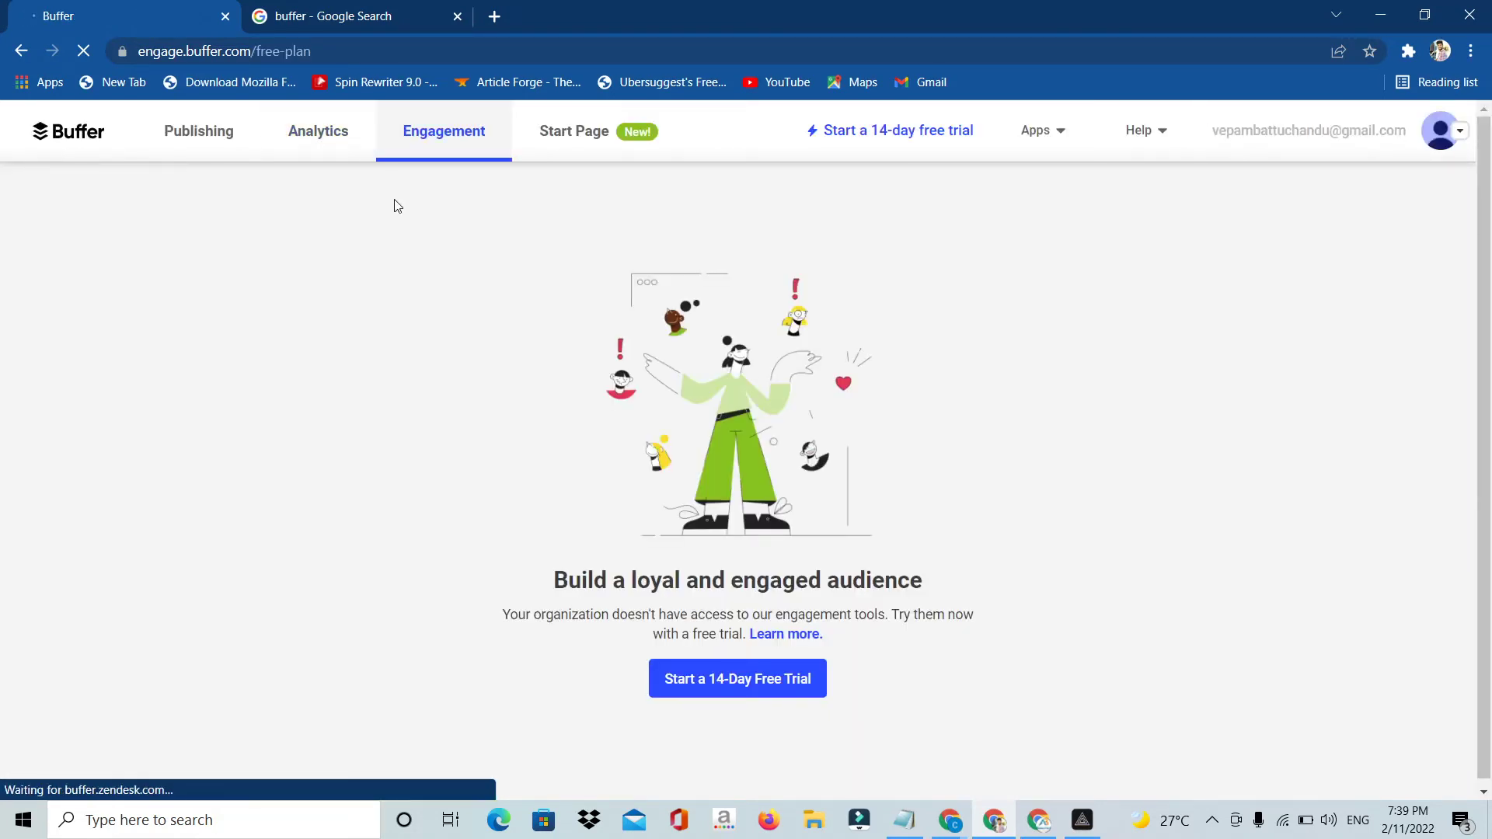
{"action": "left_click", "coordinate": [207, 137]}
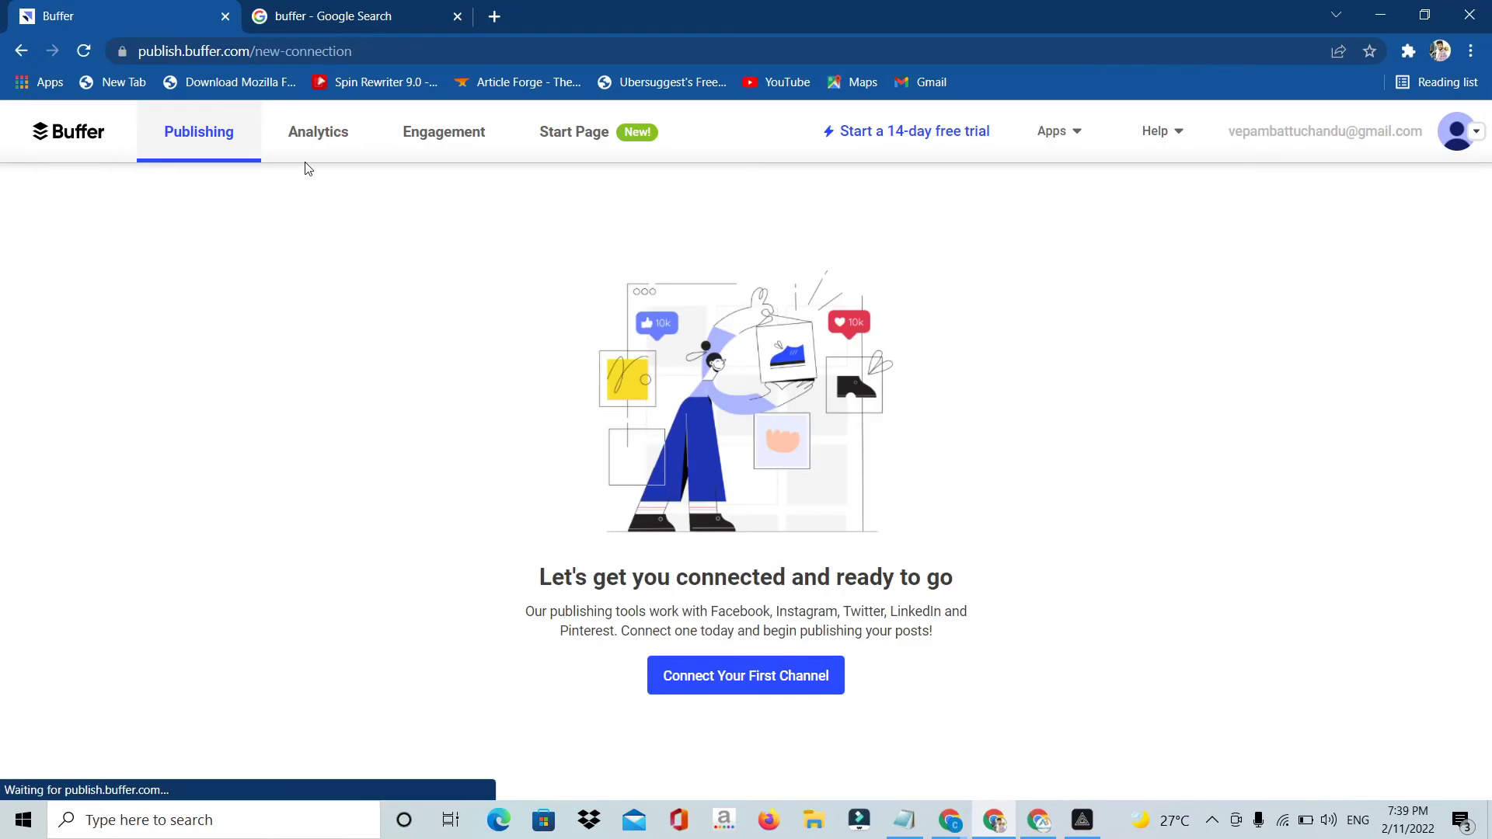
{"action": "left_click", "coordinate": [714, 682]}
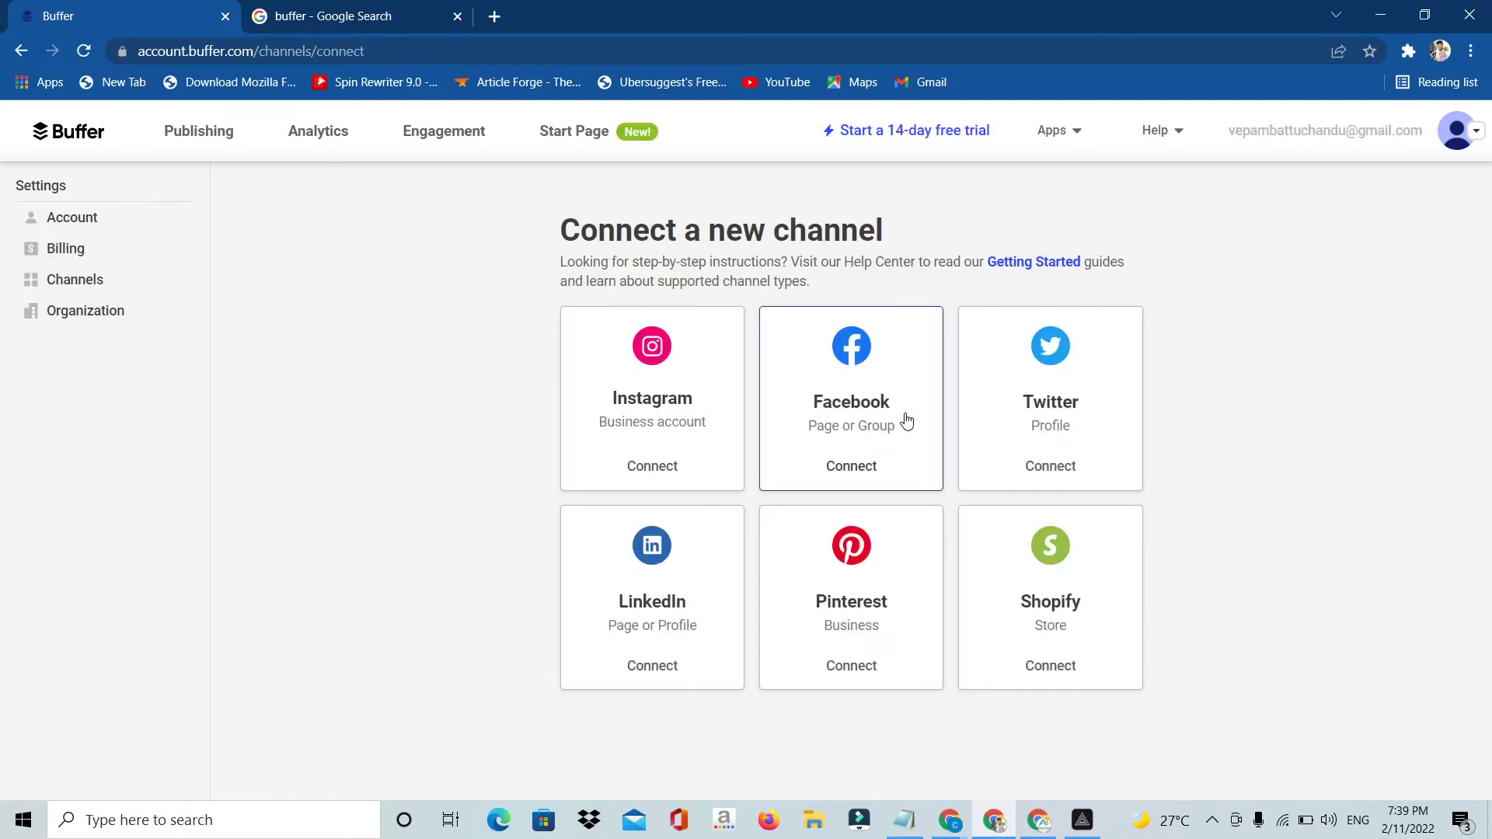
Step: Choose Connect under Facebook, with Facebook Page as the account type
{"action": "left_click", "coordinate": [851, 468]}
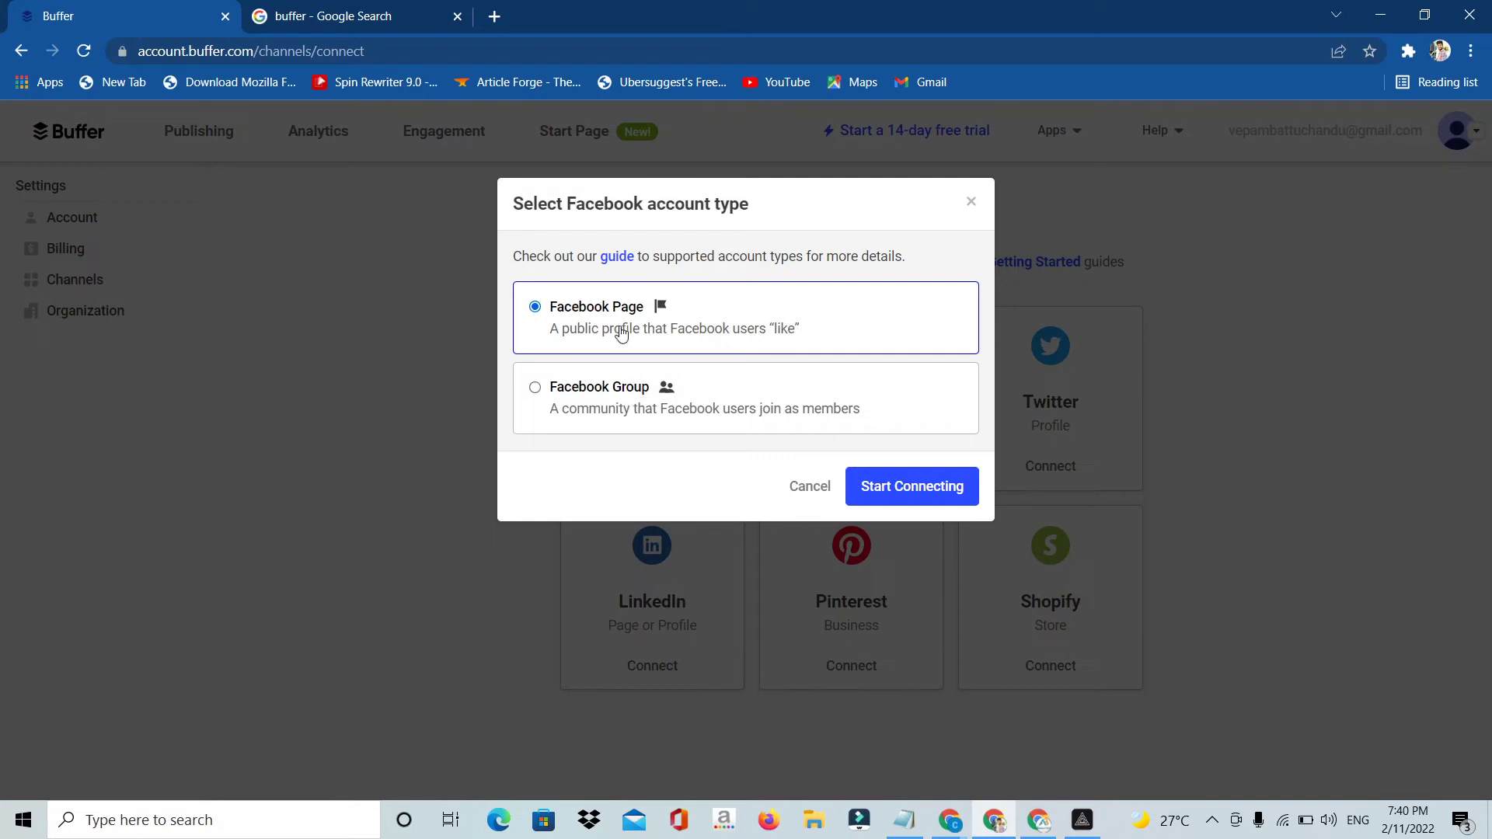
Step: Start connecting the Facebook Page and grant Buffer the requested permissions in Facebook's popup
{"action": "left_click", "coordinate": [902, 499]}
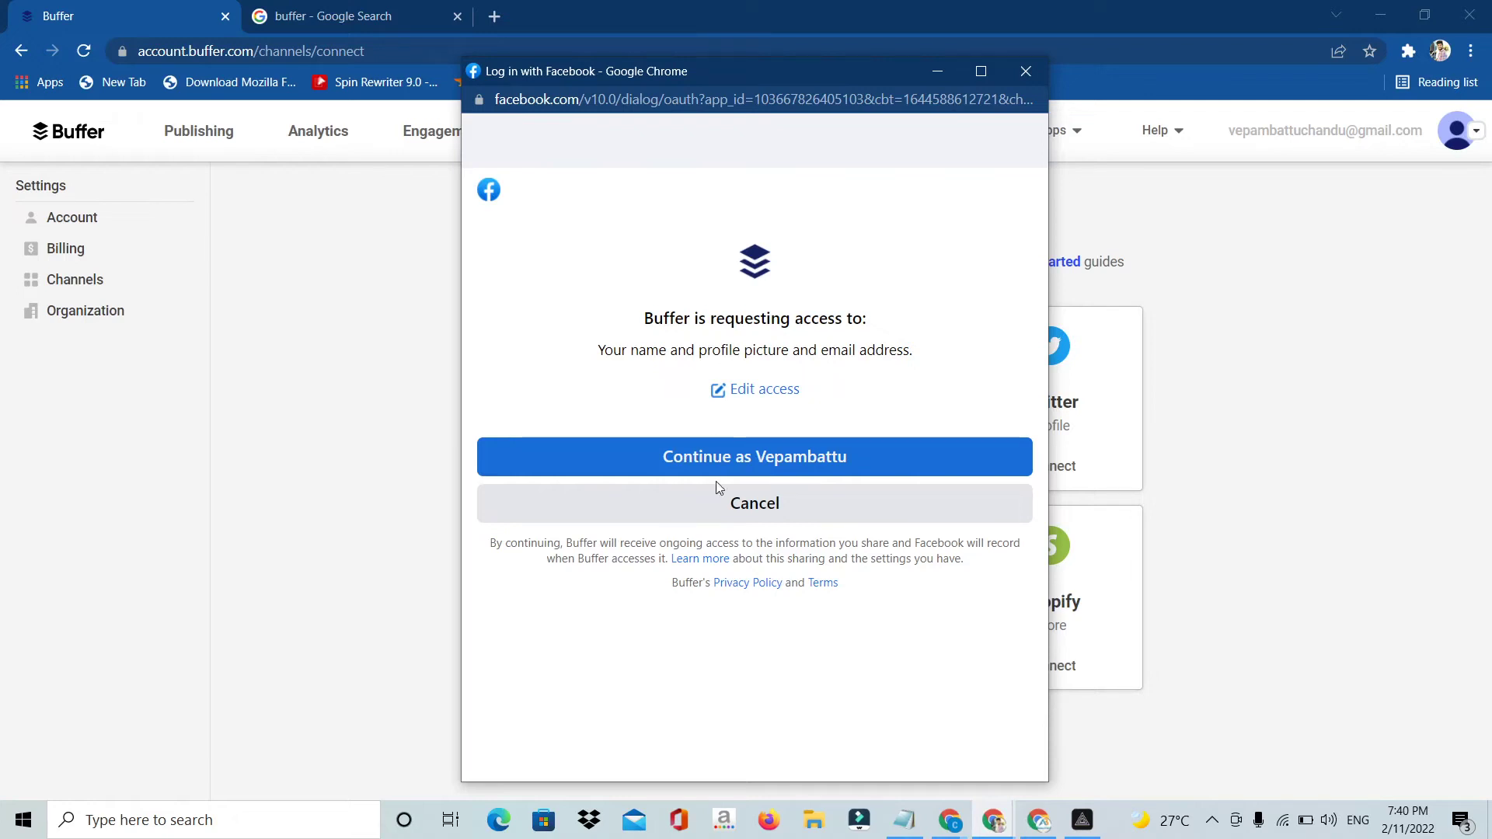
{"action": "left_click", "coordinate": [777, 458]}
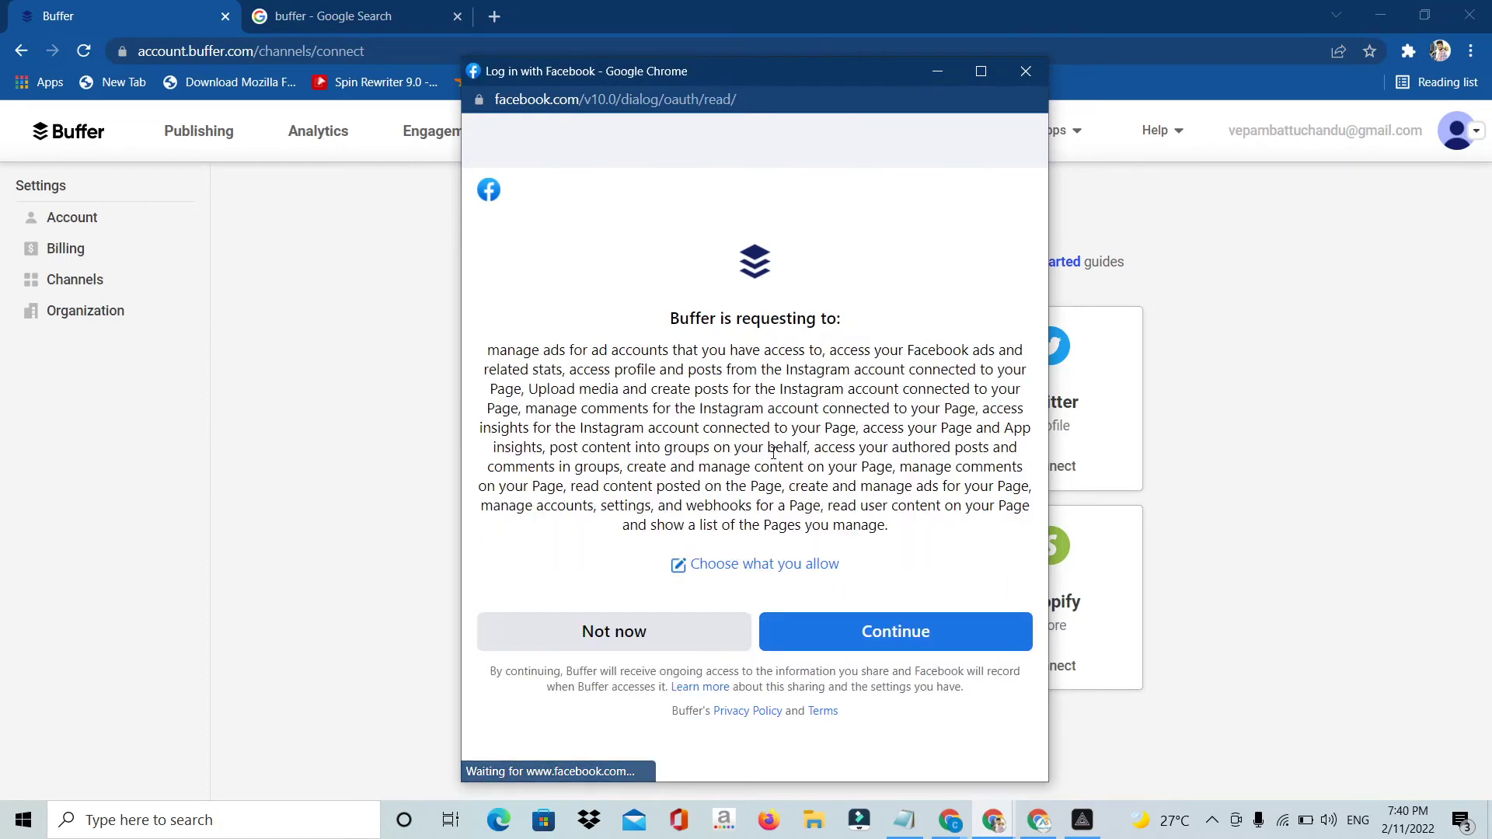
{"action": "left_click", "coordinate": [917, 631]}
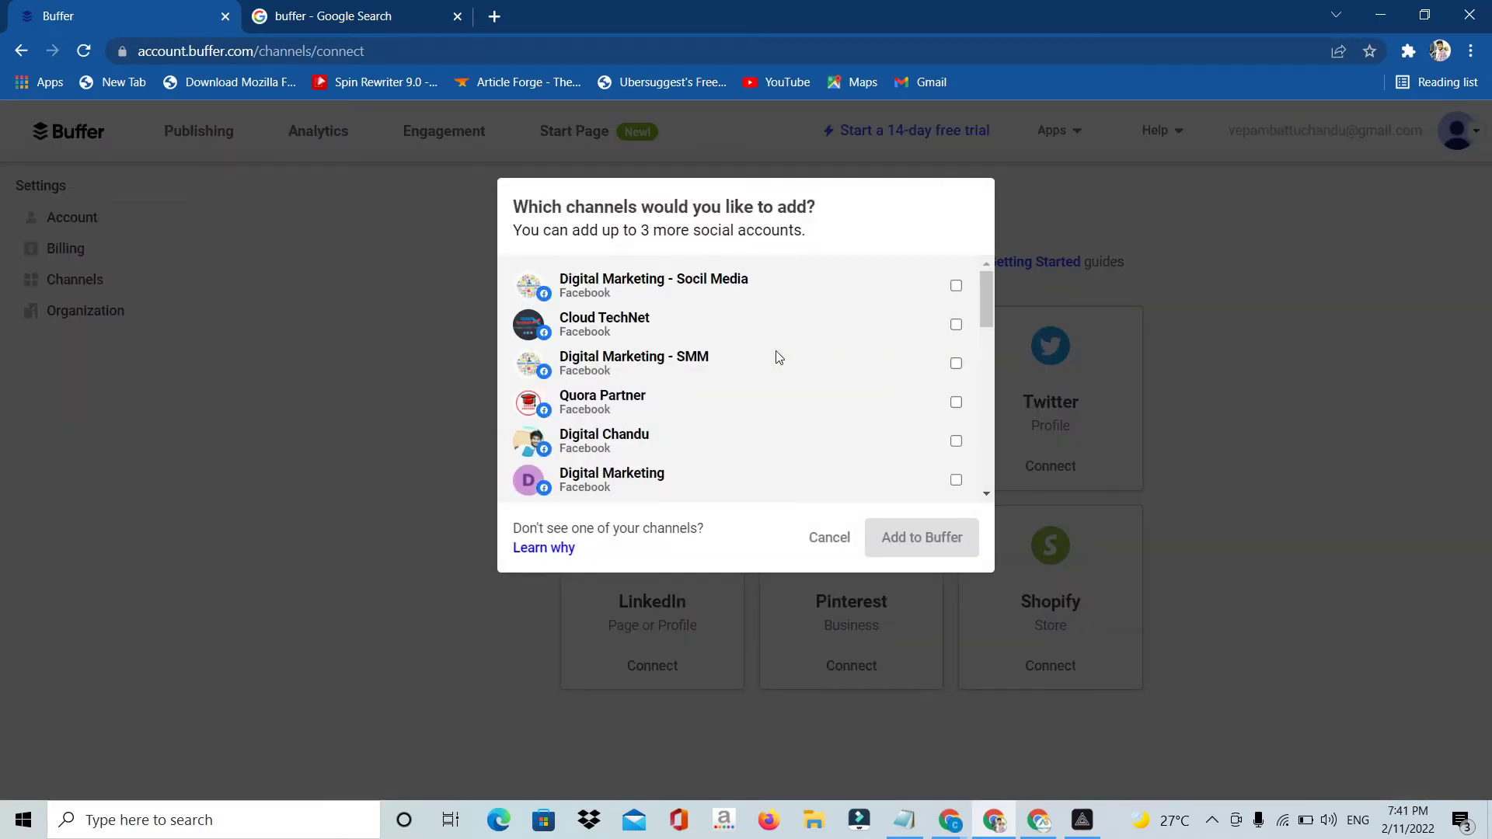
Step: Add the Digital Chandu page to Buffer, check the channels list, then open the Publishing Calendar
{"action": "scroll", "coordinate": [723, 355], "scroll_direction": "down", "scroll_amount": 3}
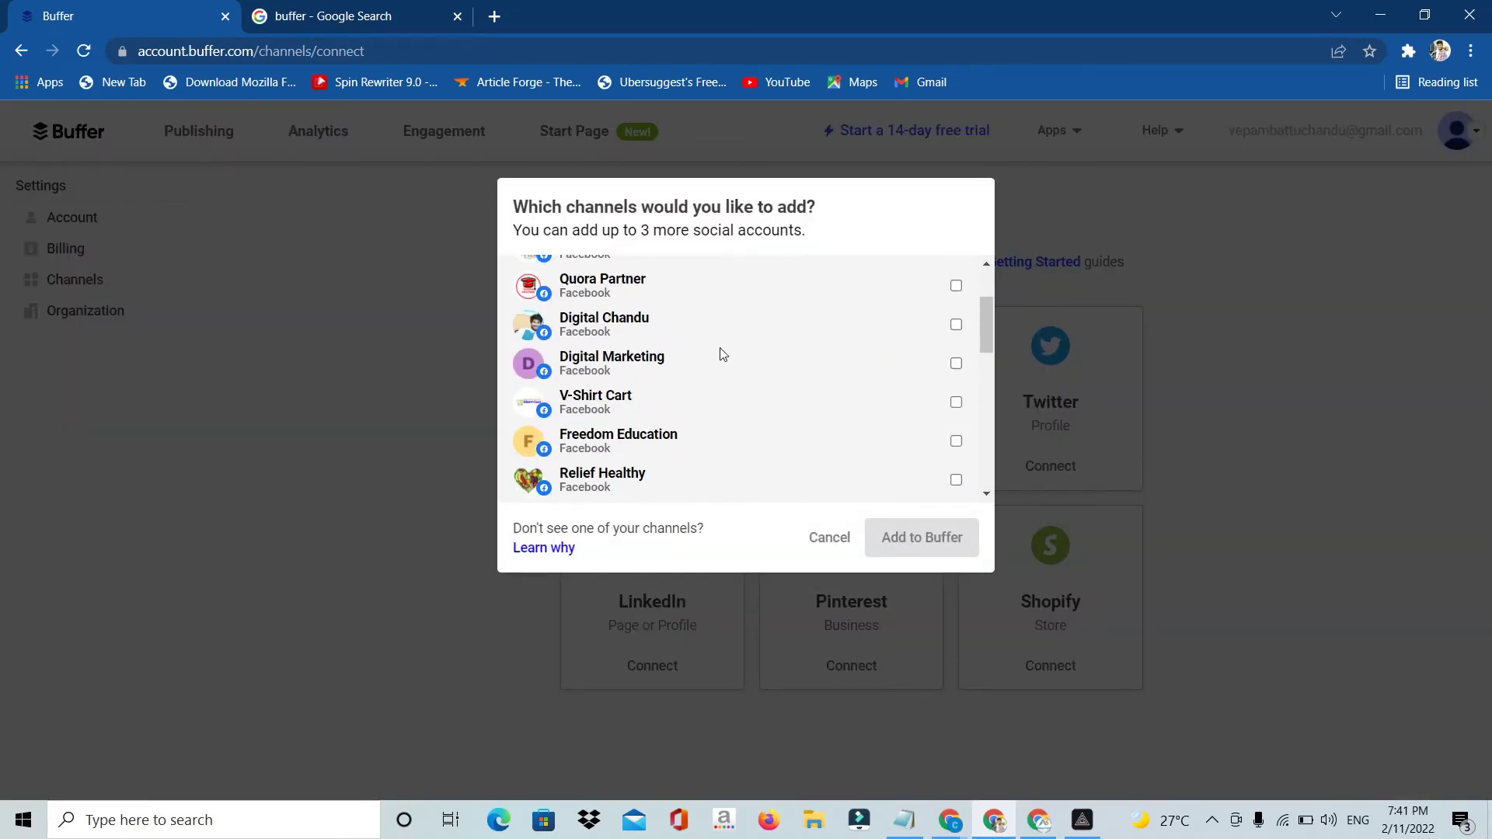
{"action": "left_click", "coordinate": [957, 326]}
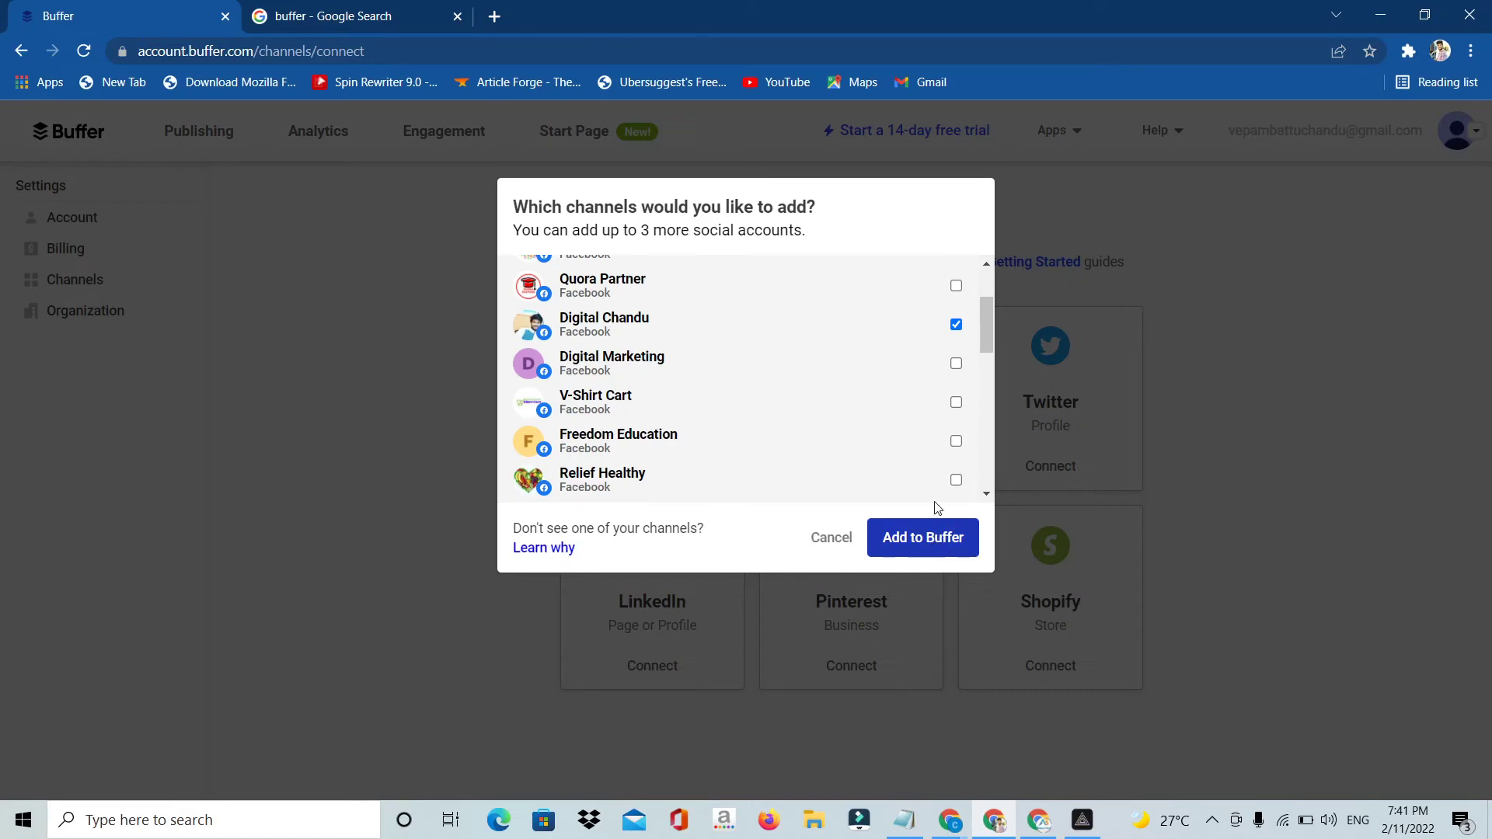
{"action": "left_click", "coordinate": [938, 544]}
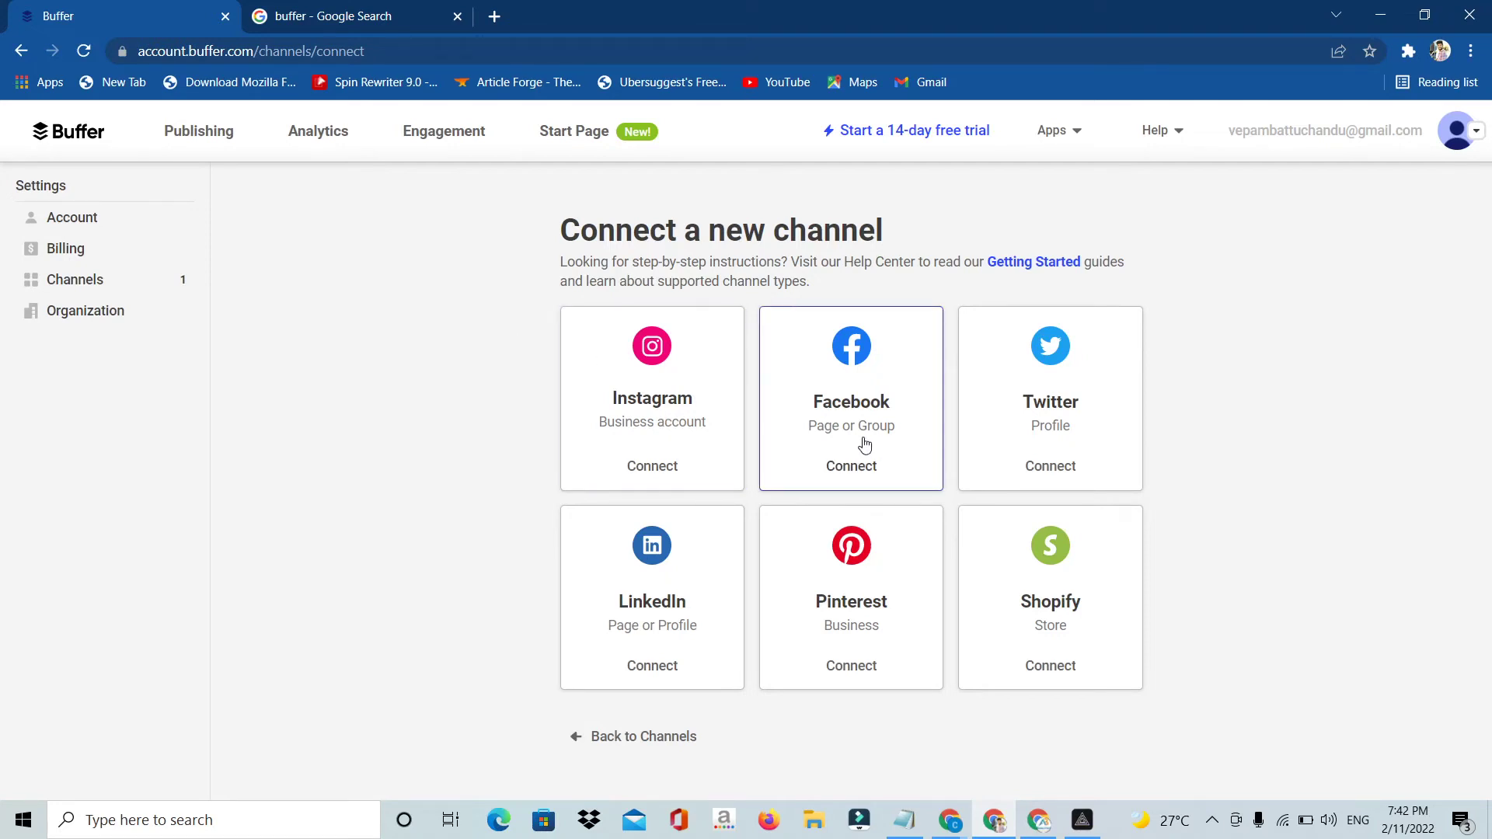
{"action": "left_click", "coordinate": [87, 287]}
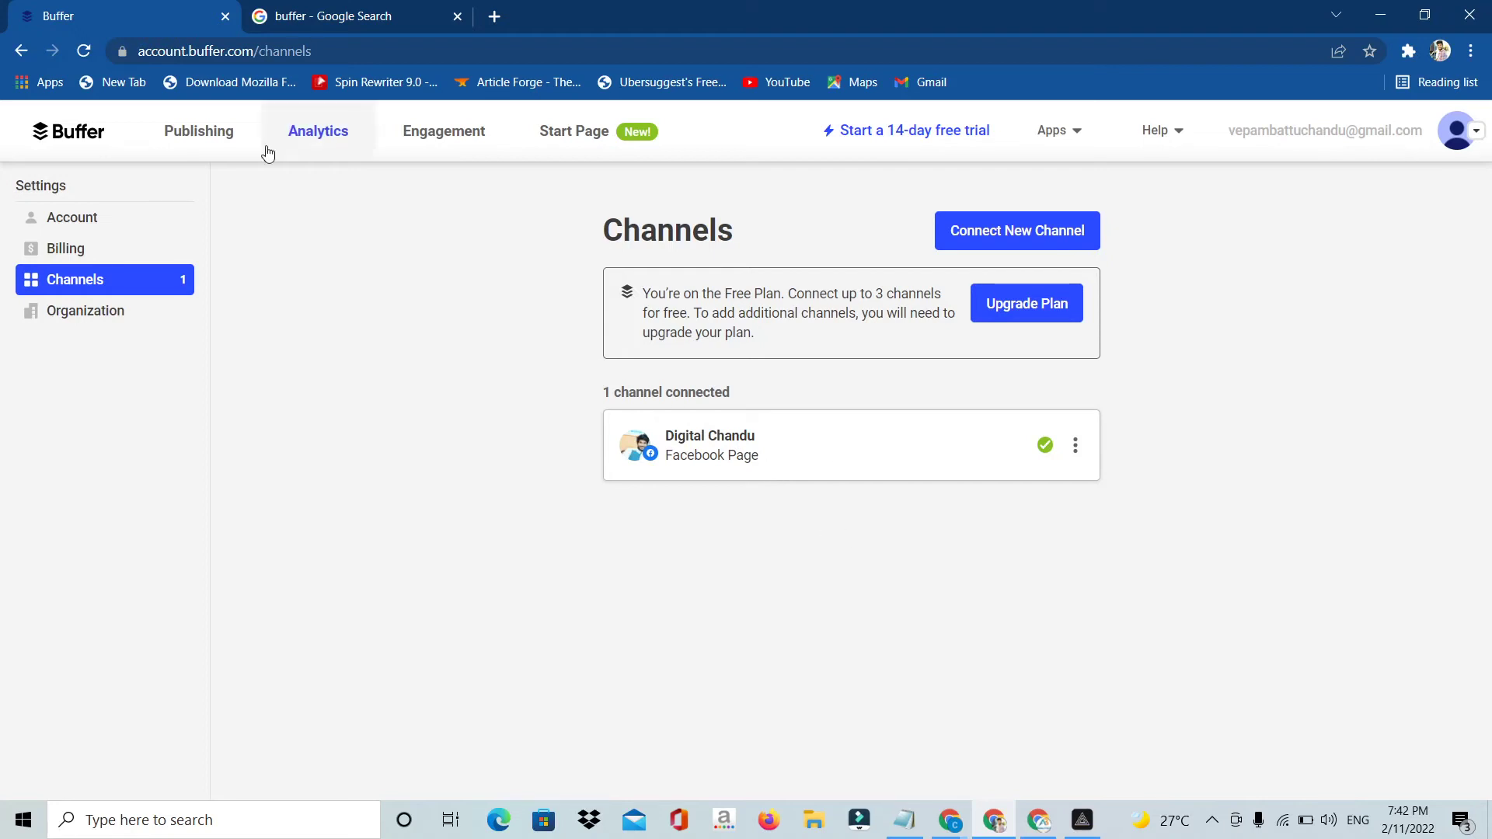
{"action": "left_click", "coordinate": [221, 137]}
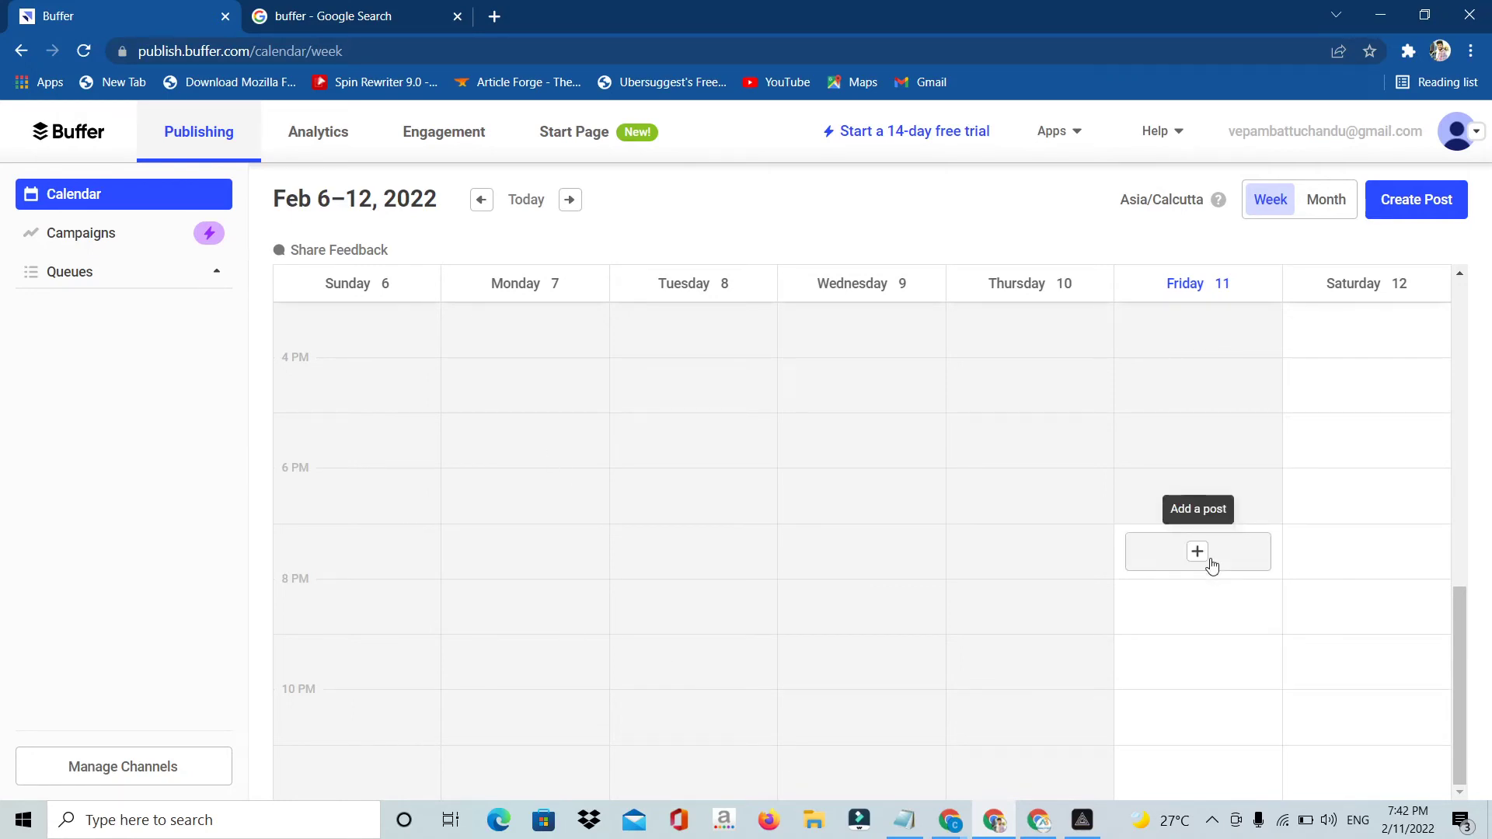
Step: Switch the publishing calendar to February 2022 month view, then look at the Campaigns page
{"action": "left_click", "coordinate": [1321, 201]}
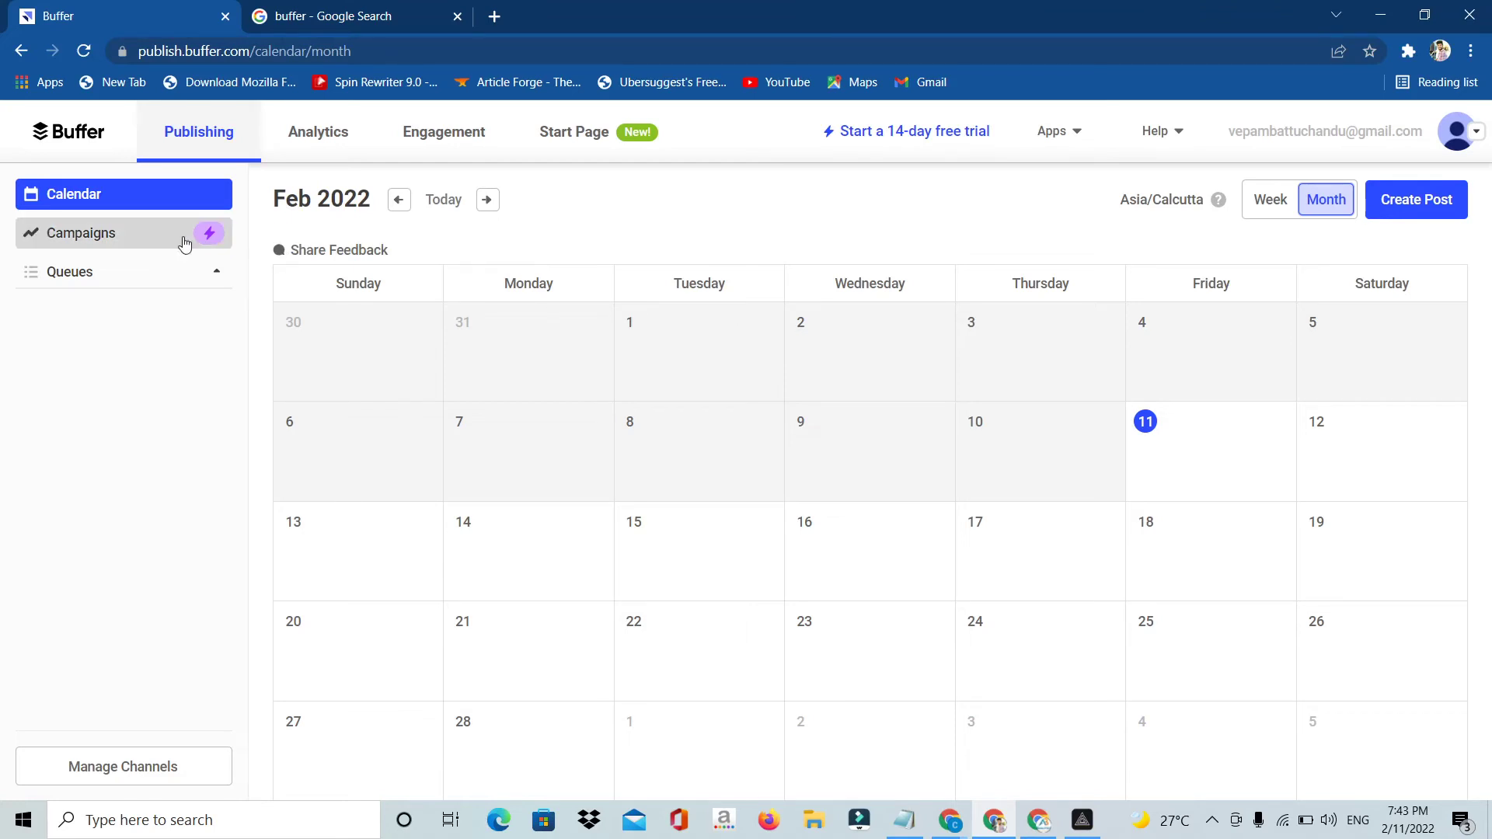
{"action": "left_click", "coordinate": [100, 237]}
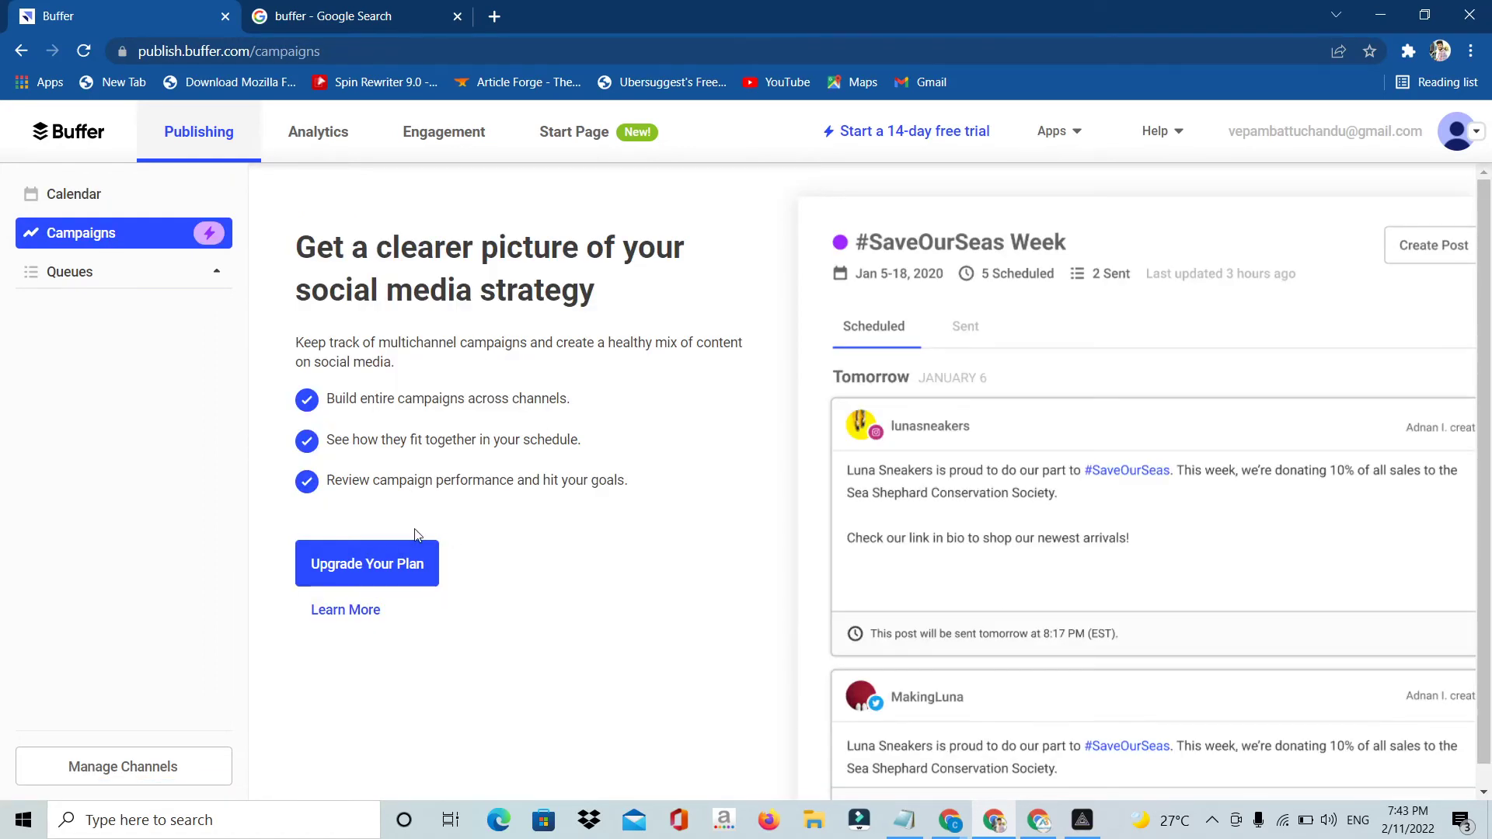
Step: Go back to the weekly calendar and start a new post for the Facebook Page
{"action": "left_click", "coordinate": [113, 207]}
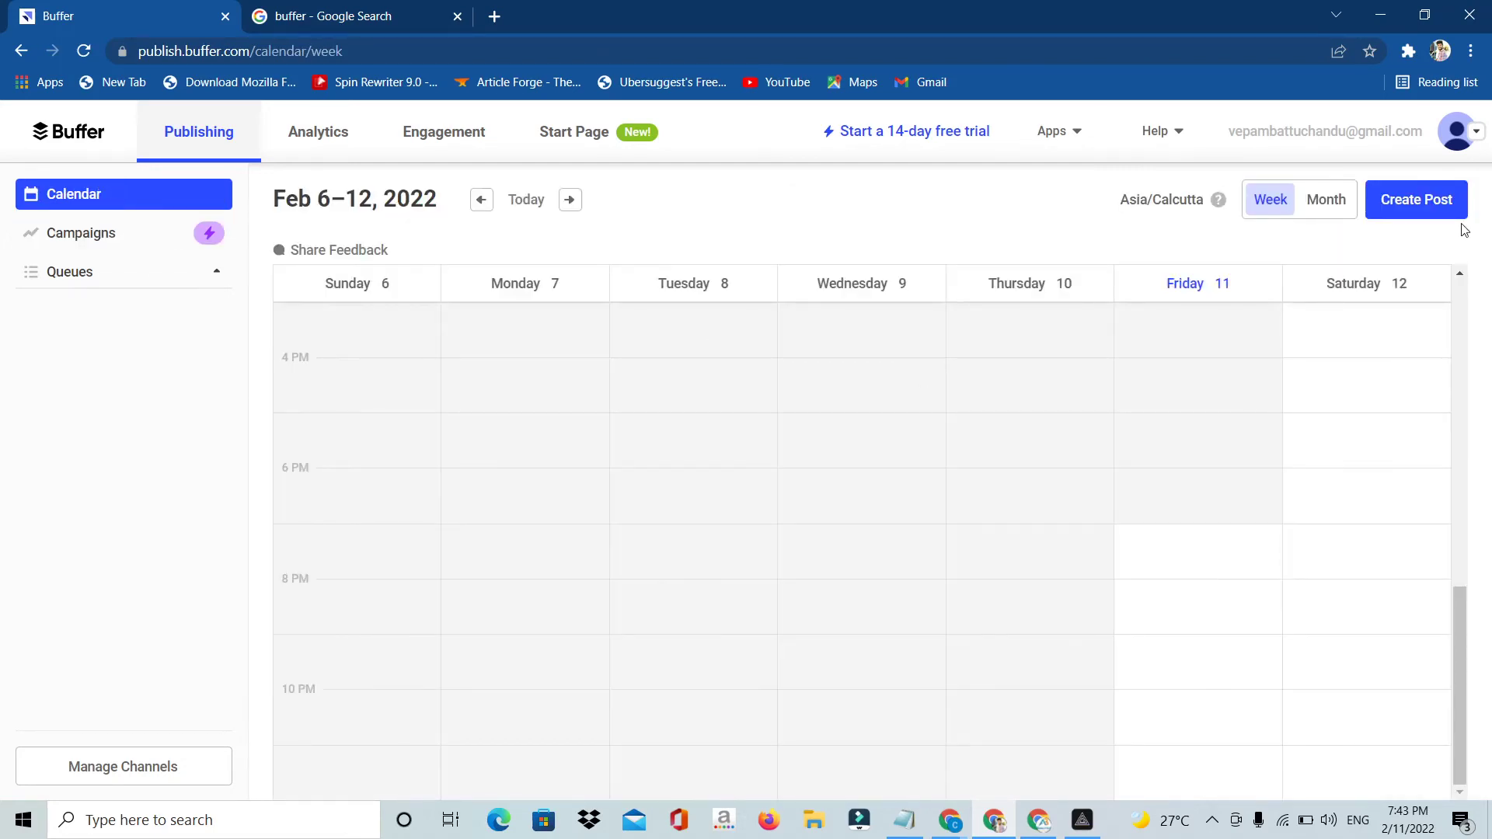
{"action": "left_click", "coordinate": [1438, 204]}
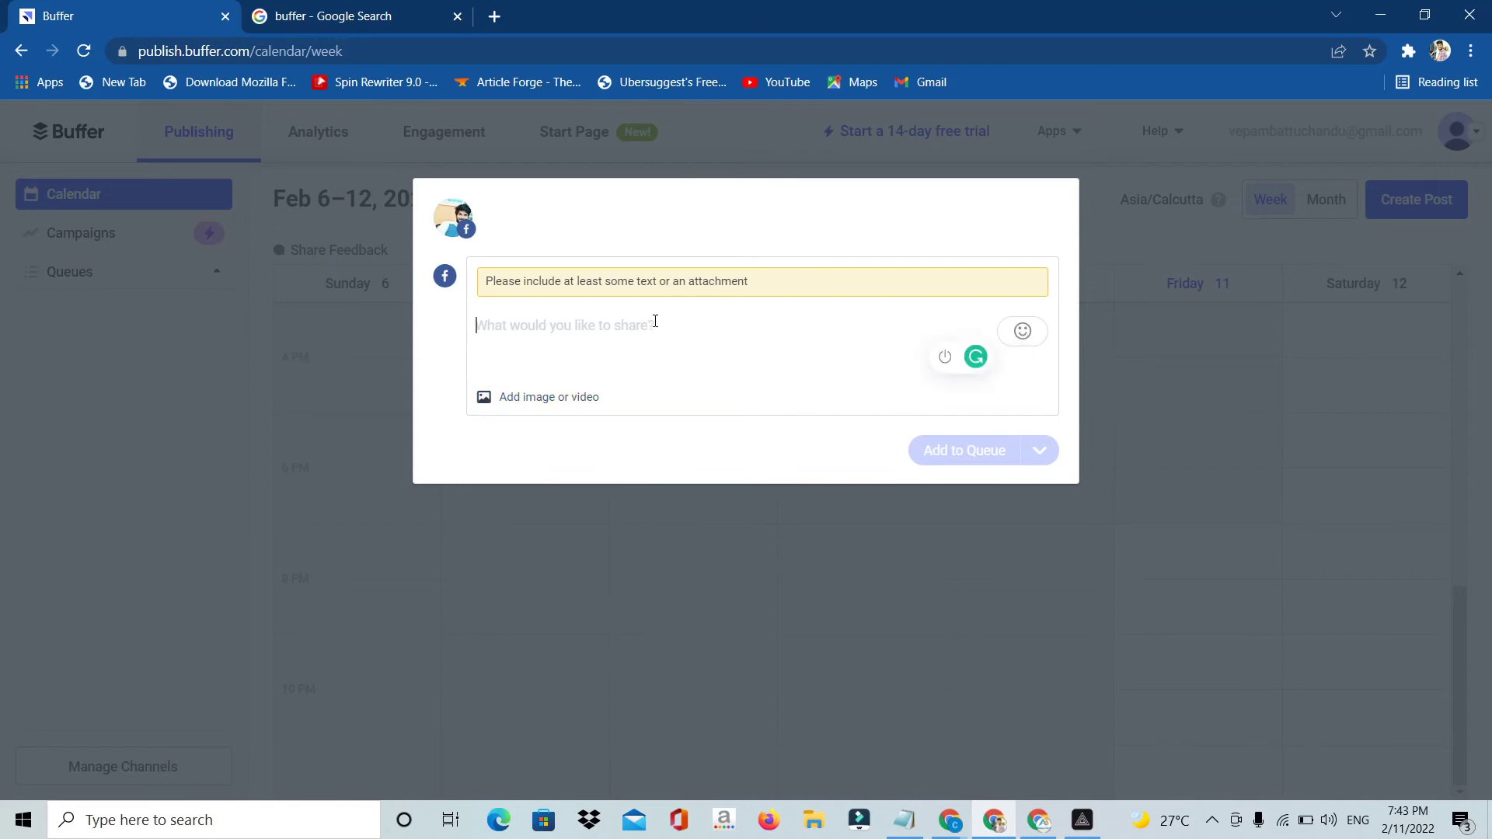
Step: Paste the prepared YouTube link and WhatsApp-tips caption from Notepad into the Facebook post
{"action": "left_click", "coordinate": [904, 820]}
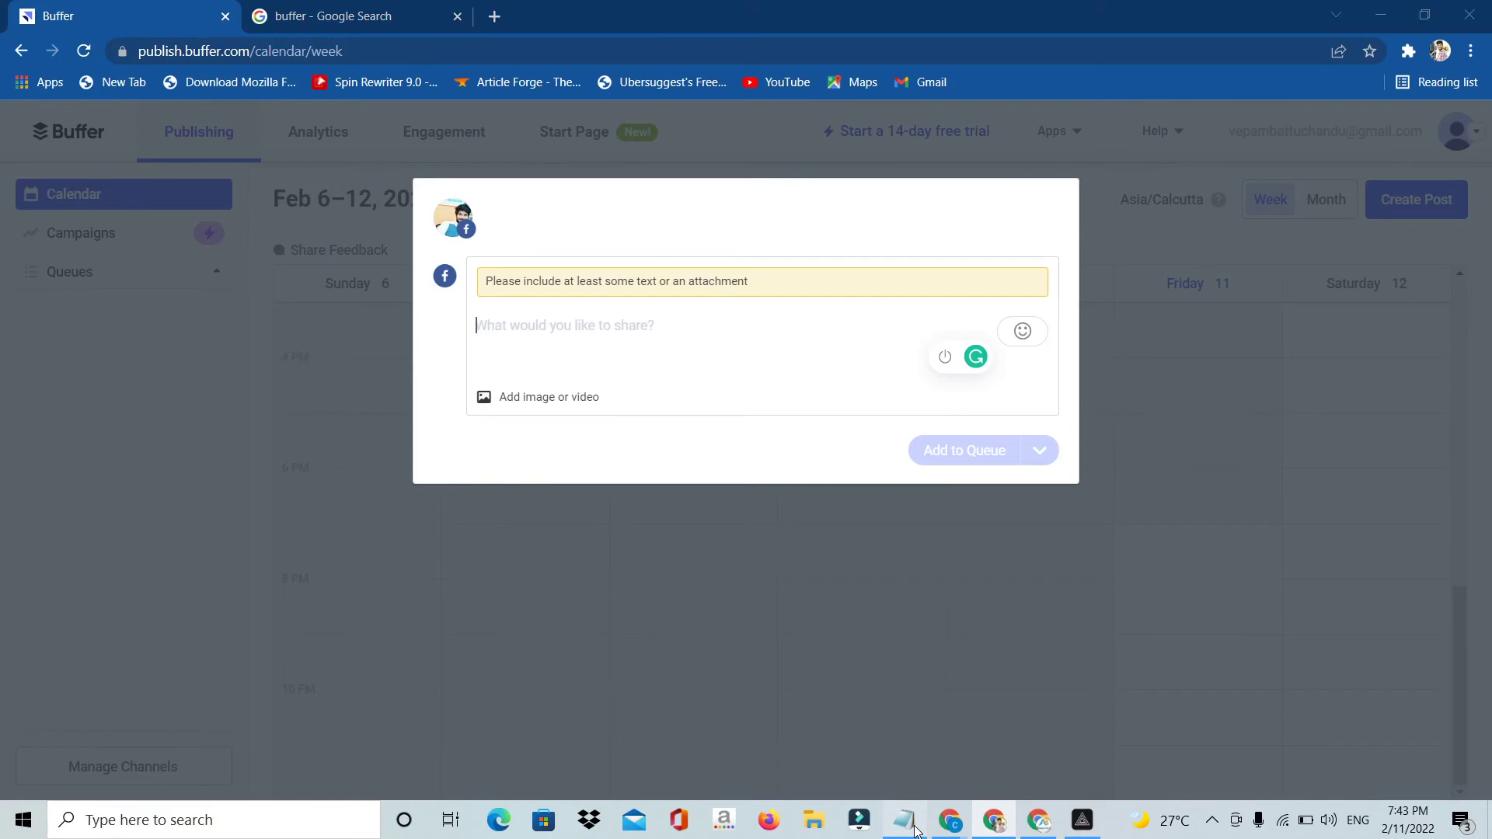
{"action": "key", "text": "ctrl+a"}
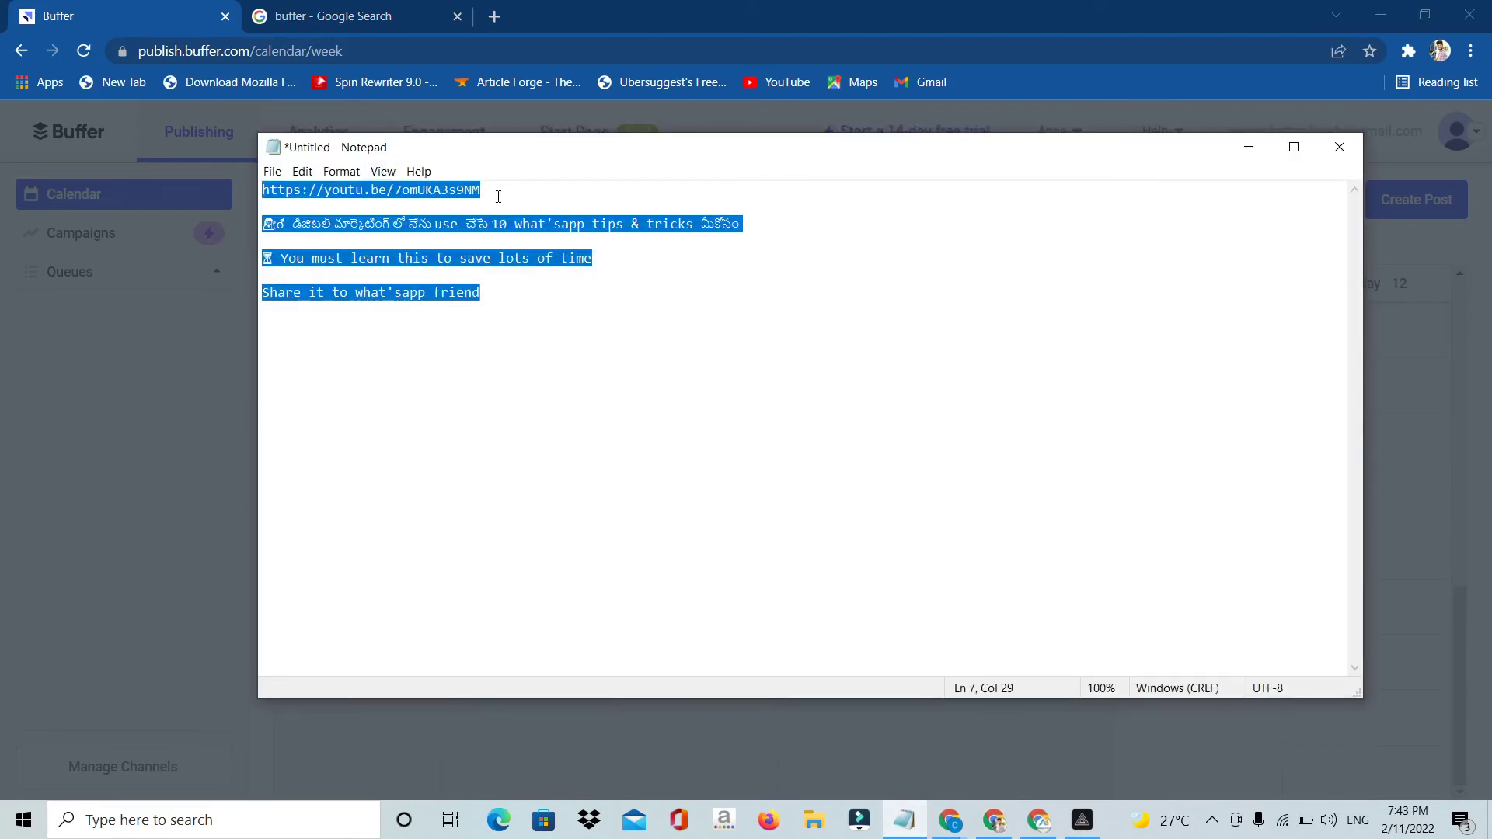
{"action": "left_click", "coordinate": [1249, 147]}
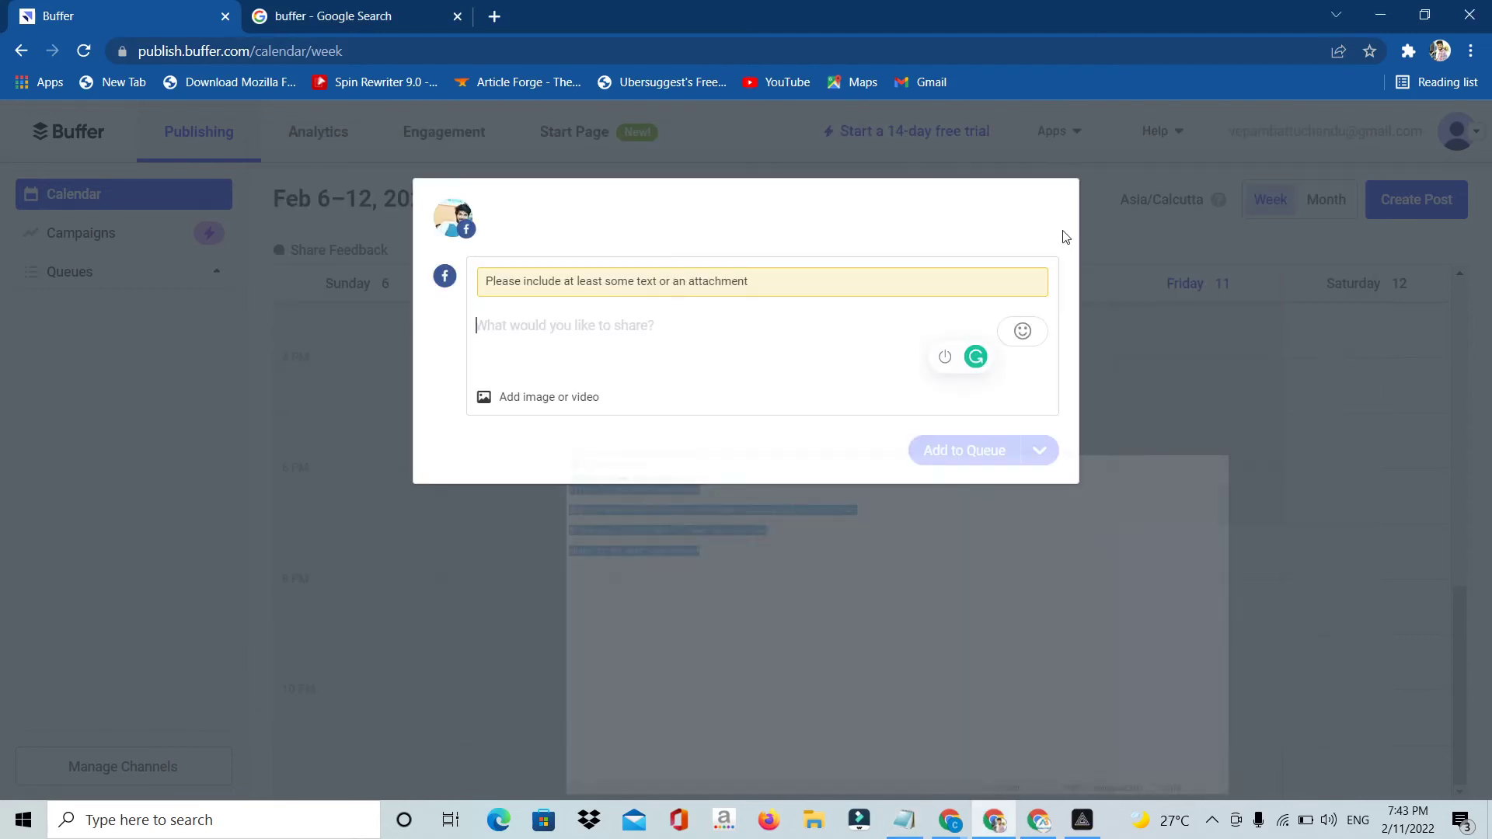
{"action": "key", "text": "ctrl+v"}
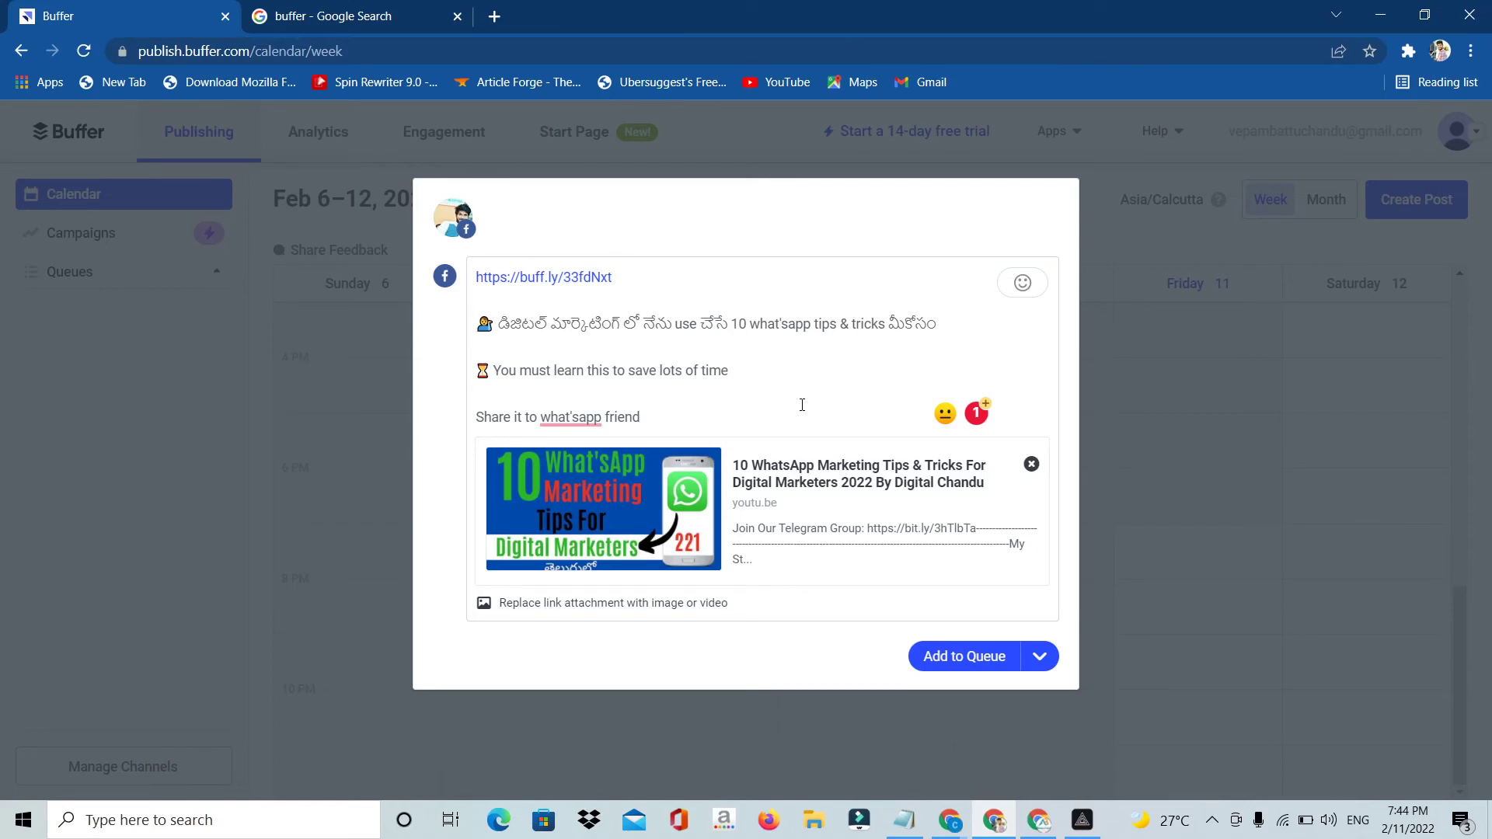
{"action": "left_click", "coordinate": [1037, 658]}
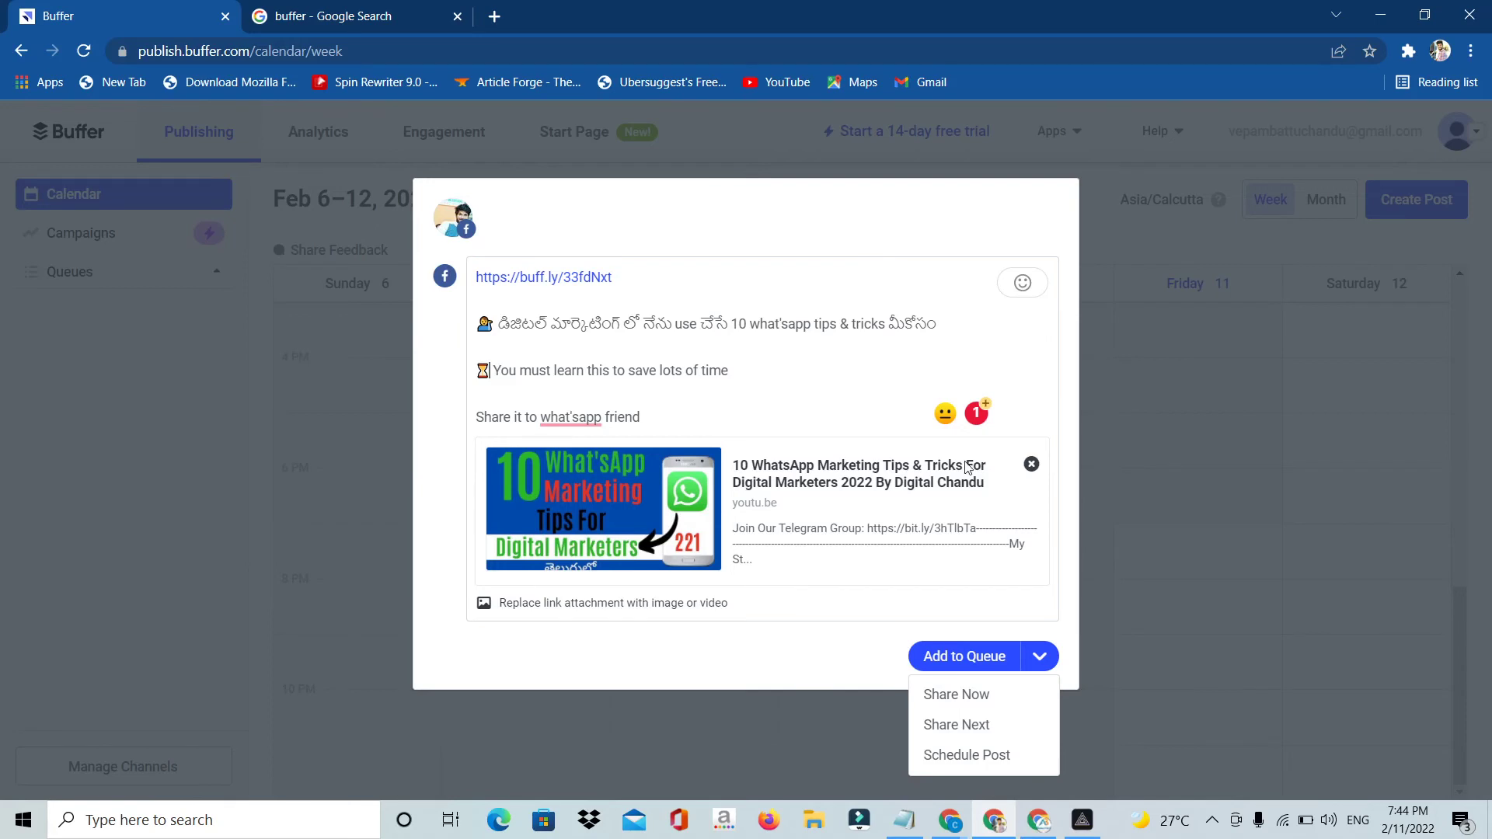
Step: Add the post to the queue with Share Next, then view the channel queues
{"action": "left_click", "coordinate": [958, 726]}
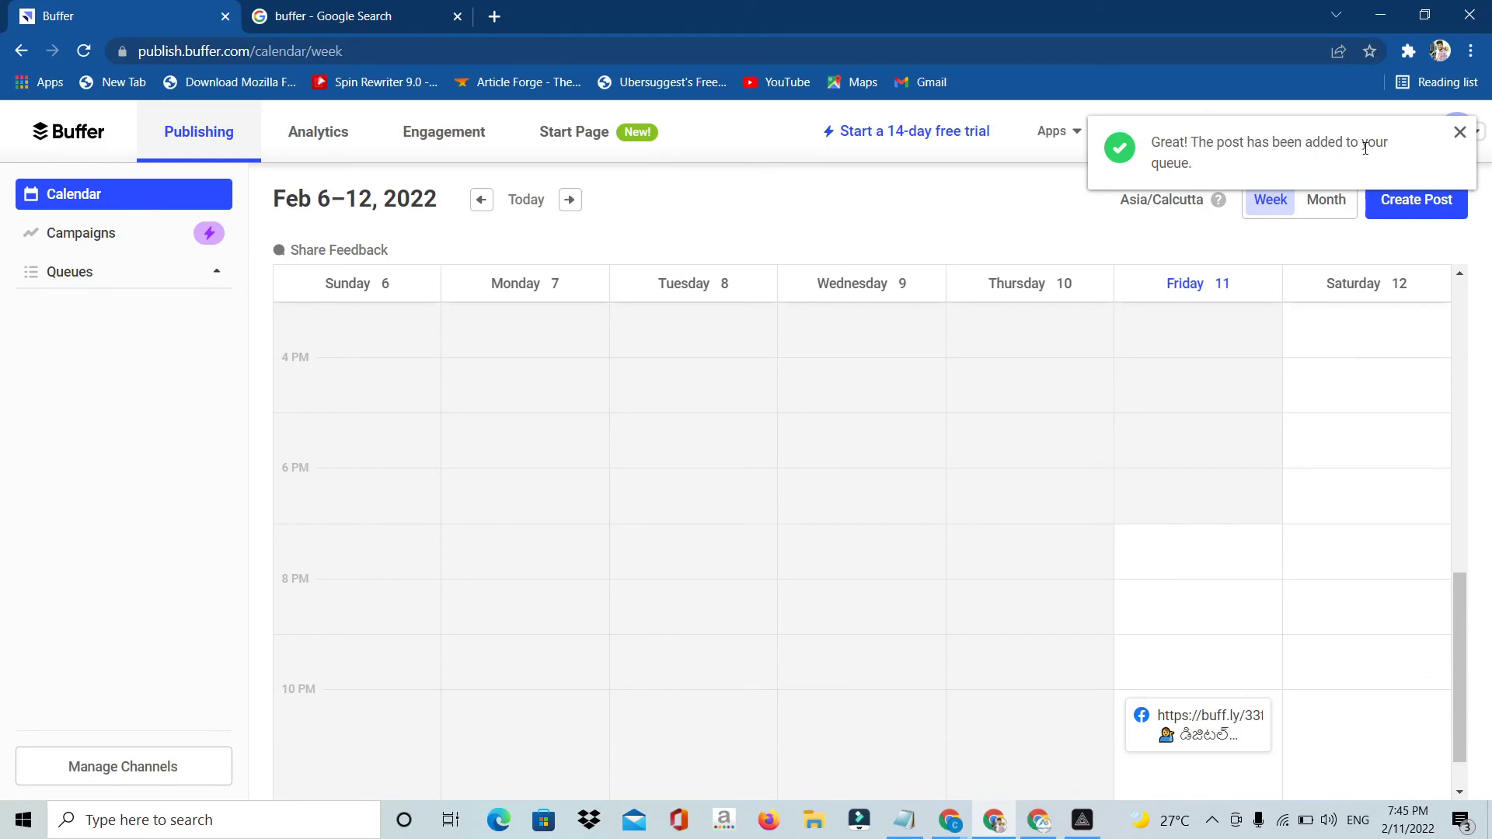
{"action": "left_click", "coordinate": [217, 278]}
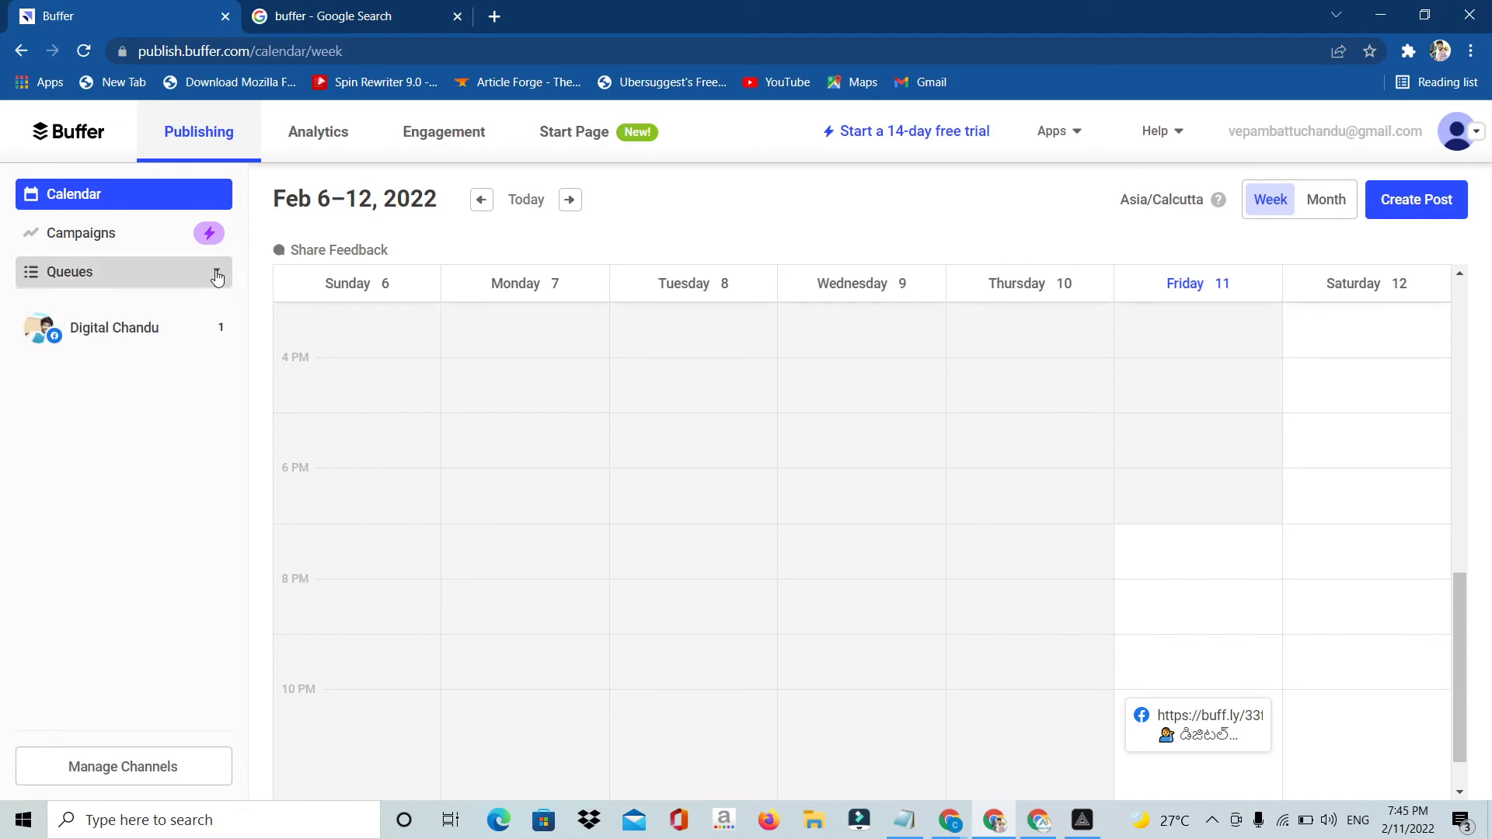
{"action": "left_click", "coordinate": [113, 335]}
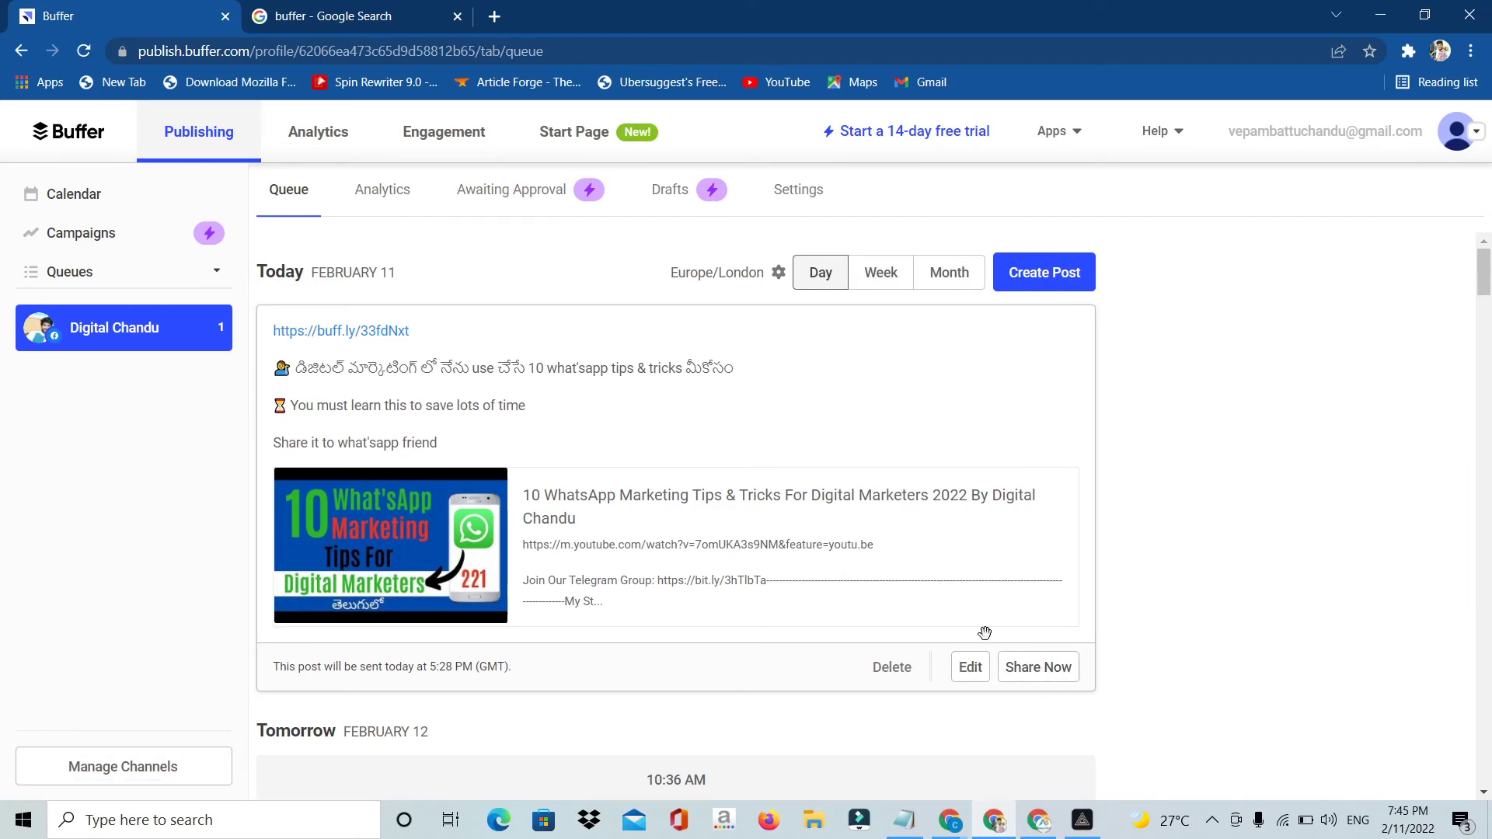
{"action": "scroll", "coordinate": [1152, 556], "scroll_direction": "down", "scroll_amount": 3}
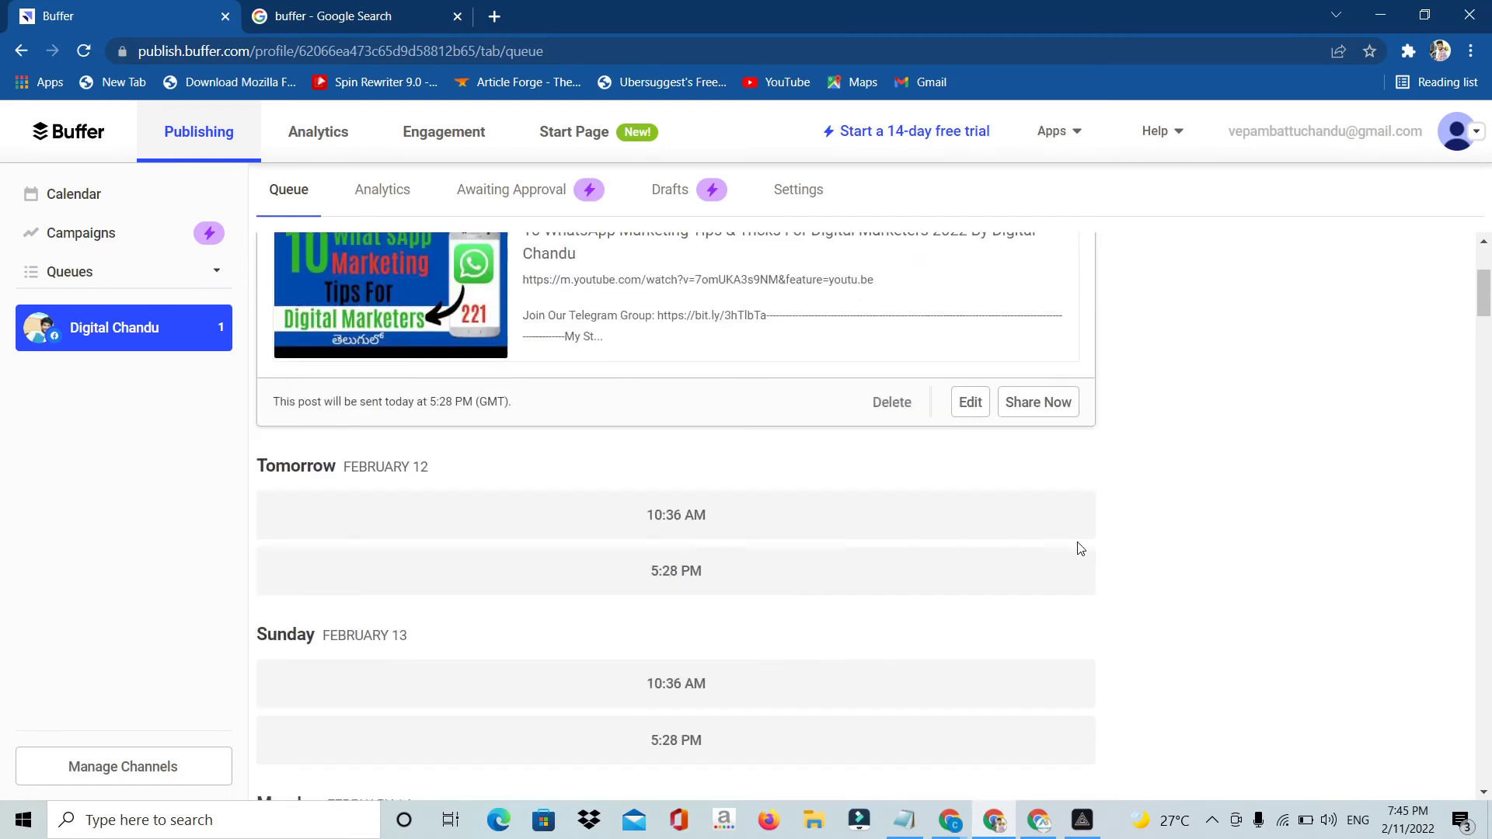
{"action": "scroll", "coordinate": [1174, 412], "scroll_direction": "up", "scroll_amount": 1}
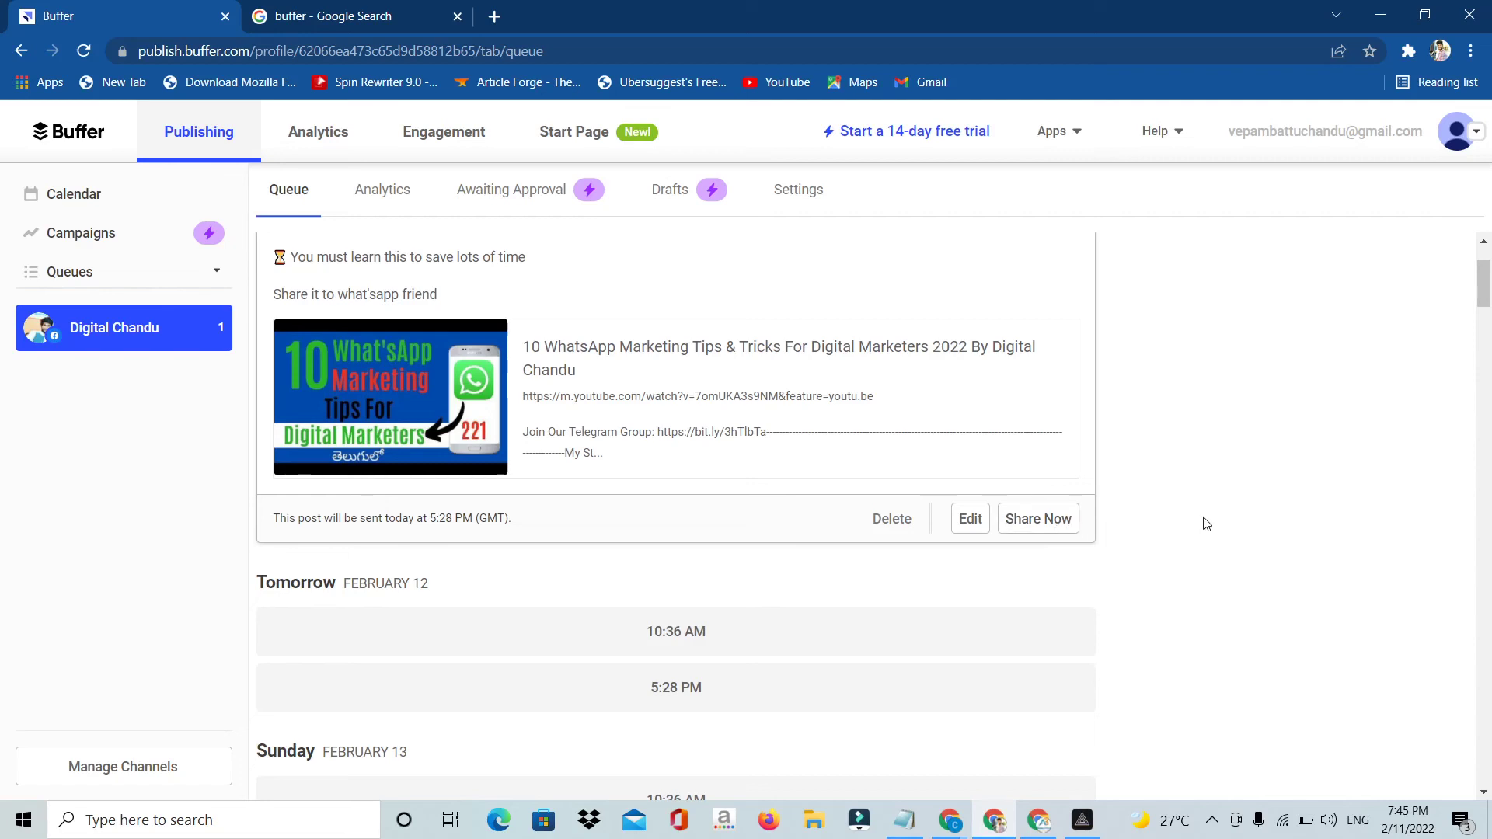
{"action": "scroll", "coordinate": [1206, 523], "scroll_direction": "down", "scroll_amount": 1}
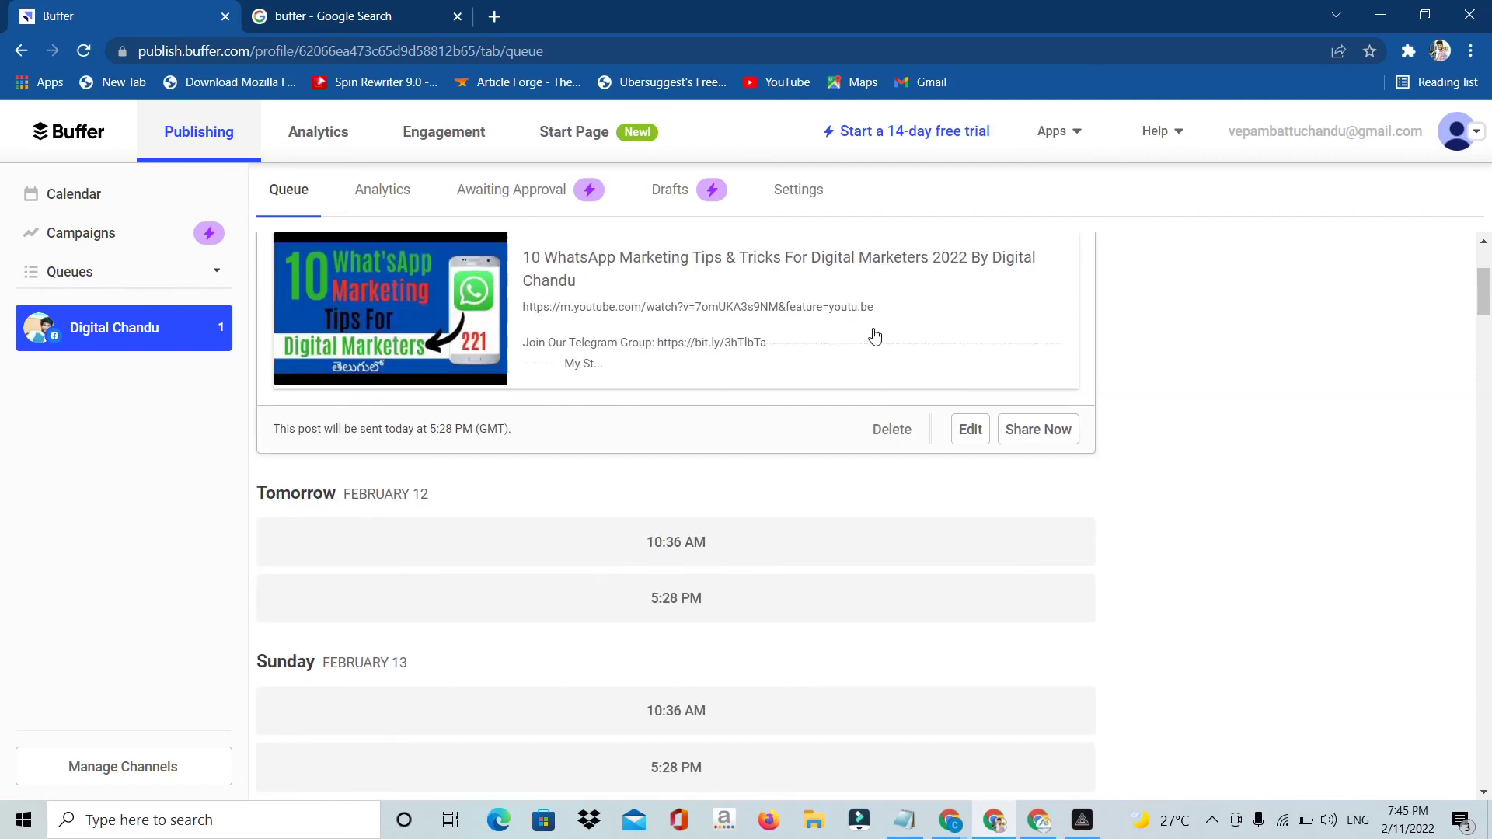
{"action": "scroll", "coordinate": [1166, 436], "scroll_direction": "up", "scroll_amount": 1}
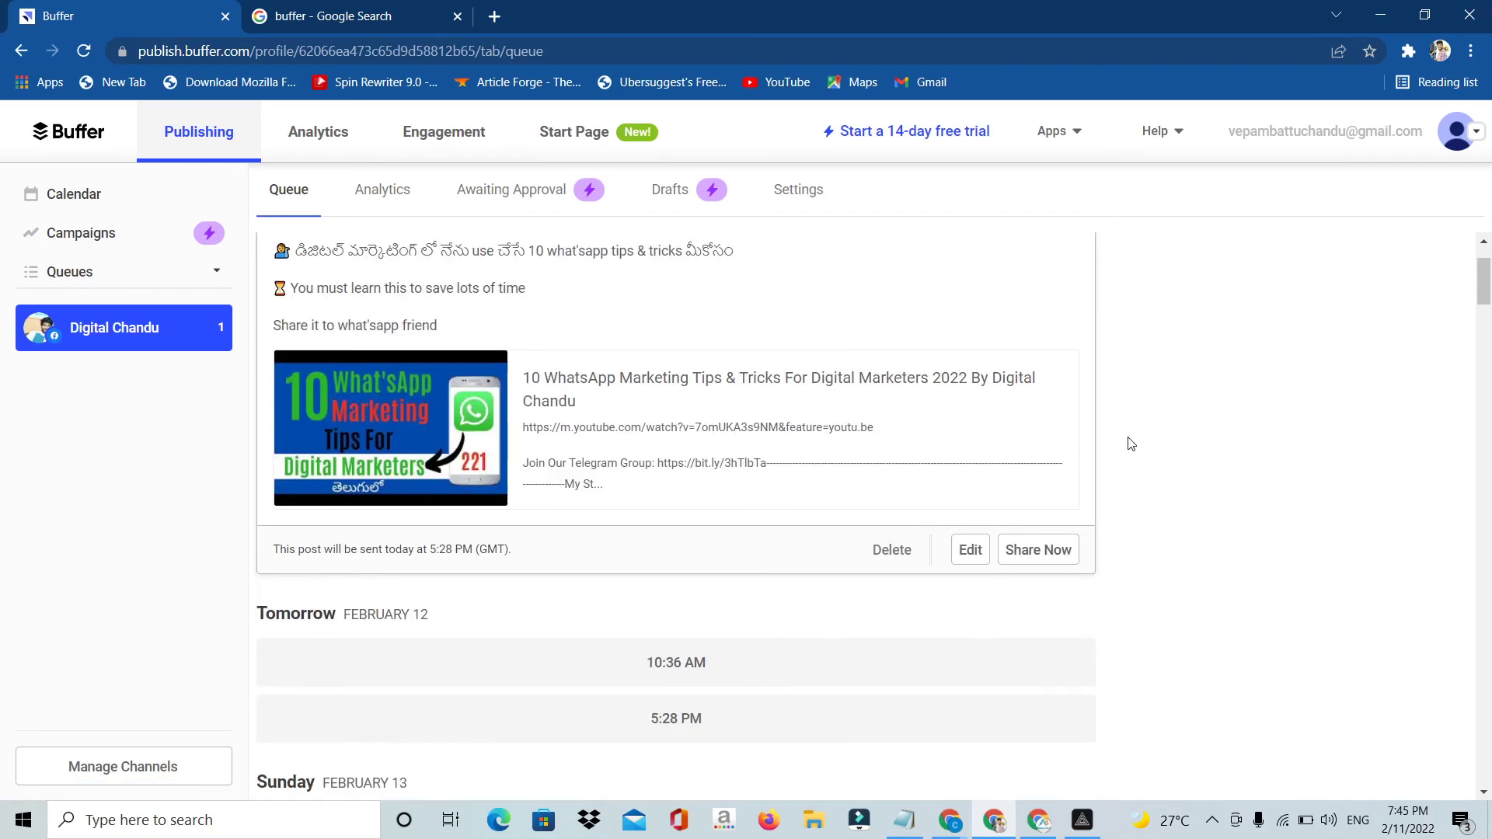
{"action": "left_click_drag", "start_coordinate": [745, 304], "coordinate": [737, 378]}
{"action": "scroll", "coordinate": [1135, 333], "scroll_direction": "down", "scroll_amount": 1}
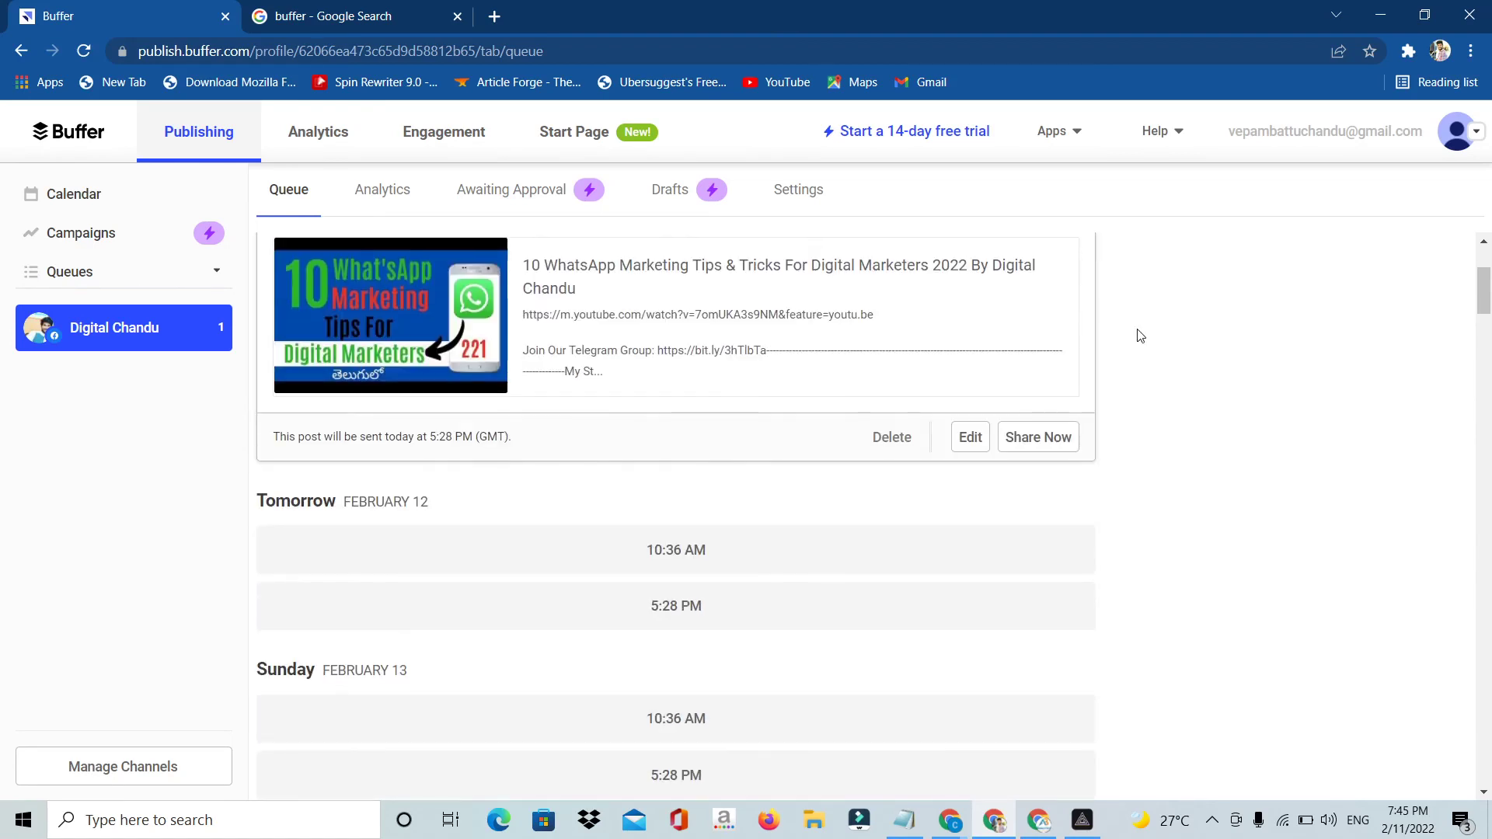
{"action": "left_click_drag", "start_coordinate": [770, 256], "coordinate": [655, 376]}
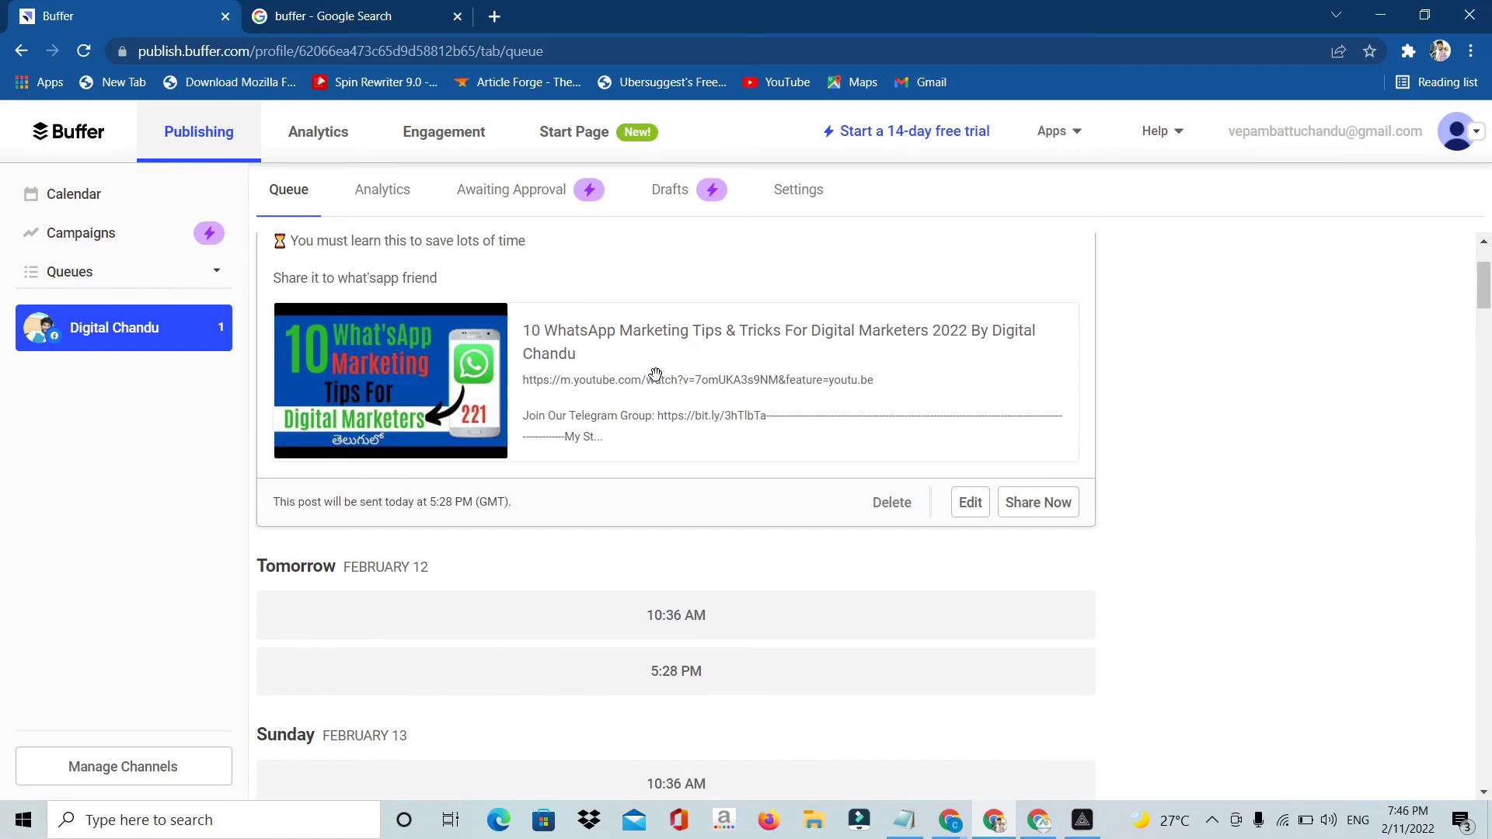
{"action": "left_click", "coordinate": [970, 506]}
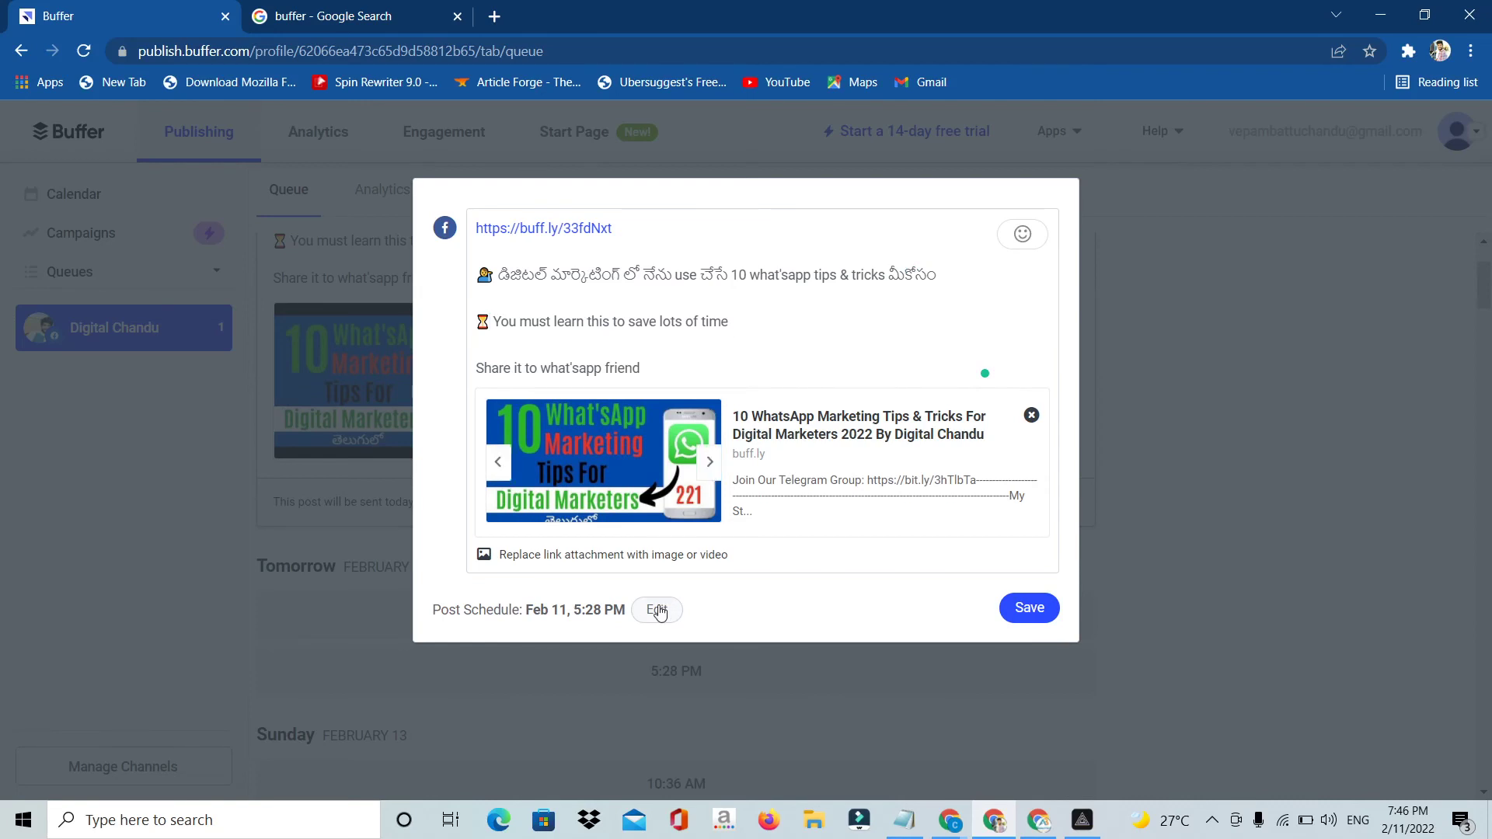
Step: Set the WhatsApp tips post's schedule to February 21 at 08:00 AM
{"action": "left_click", "coordinate": [657, 610]}
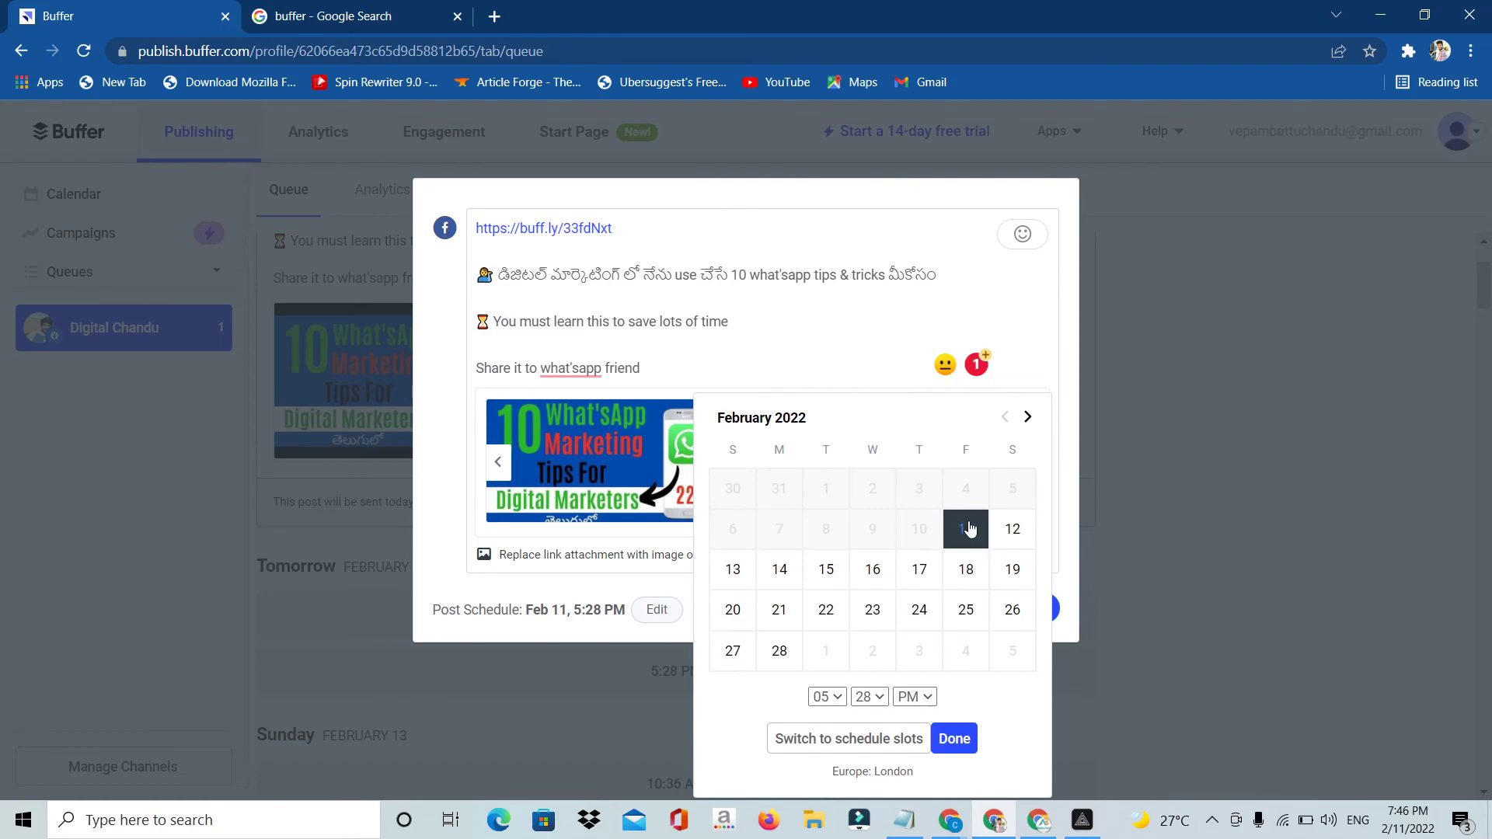
{"action": "left_click", "coordinate": [781, 613]}
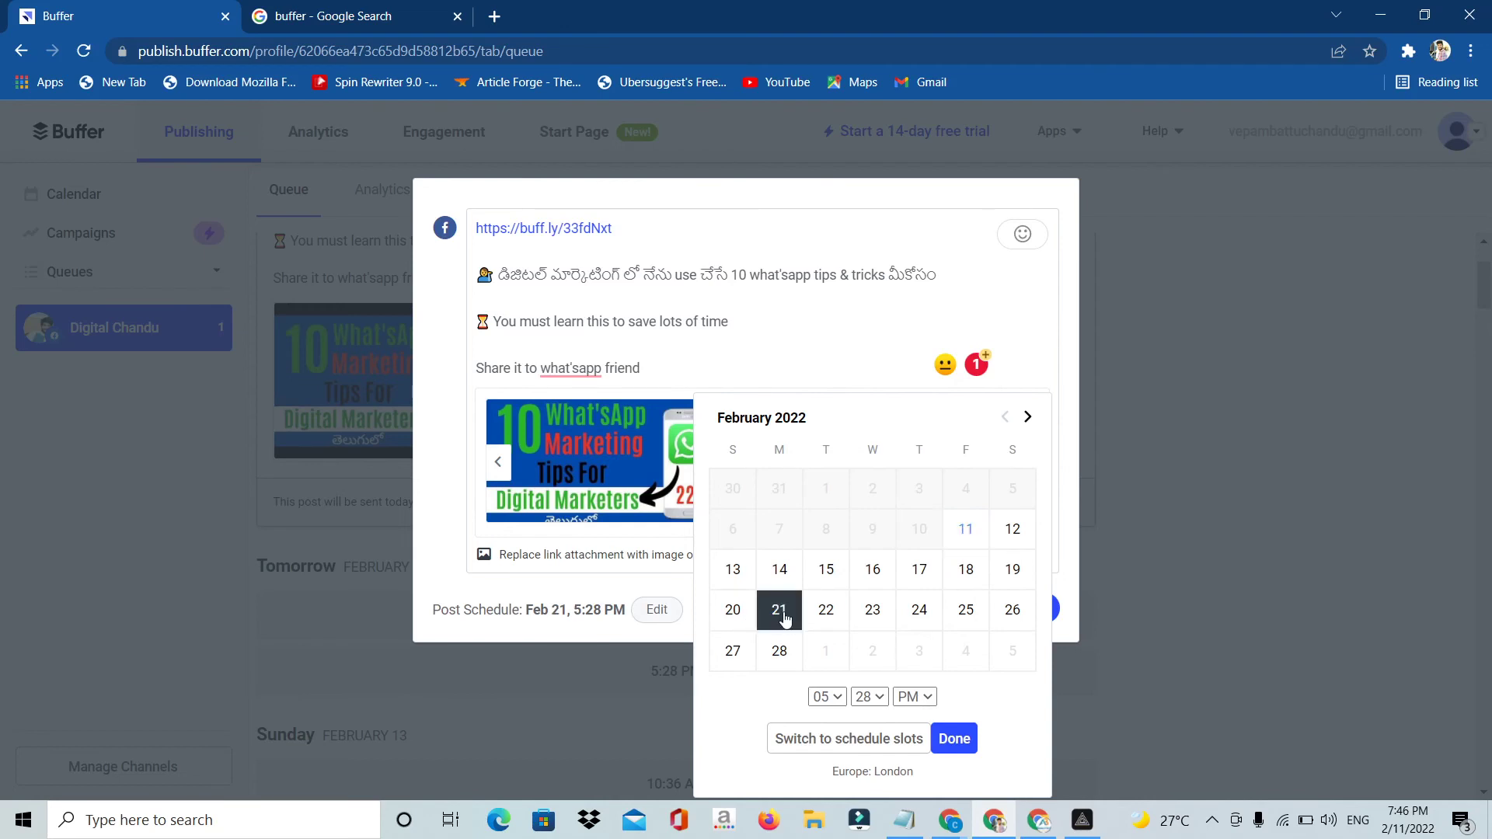
{"action": "left_click", "coordinate": [838, 700]}
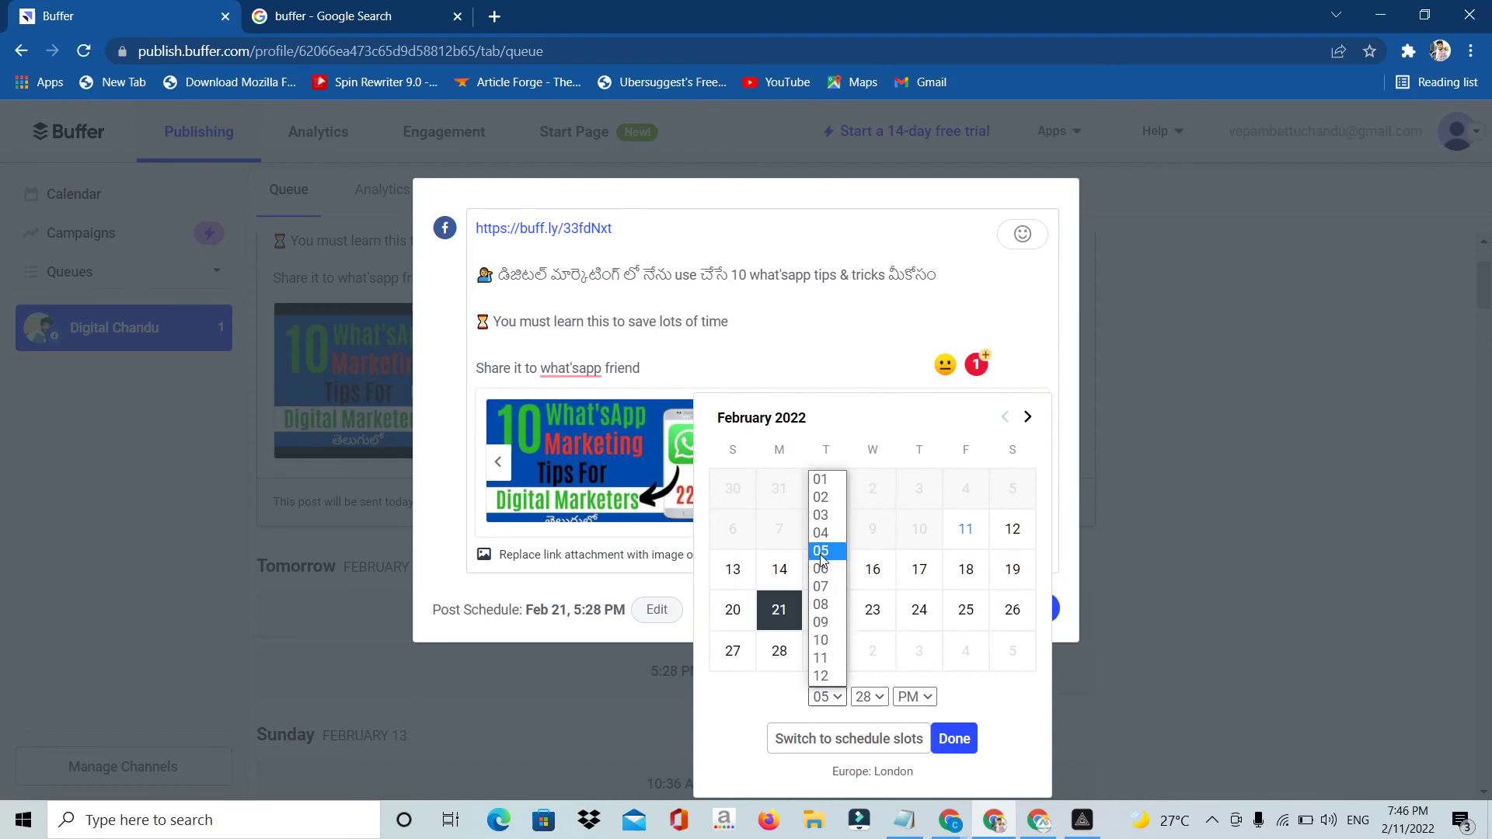
{"action": "left_click", "coordinate": [824, 604]}
{"action": "left_click", "coordinate": [881, 699]}
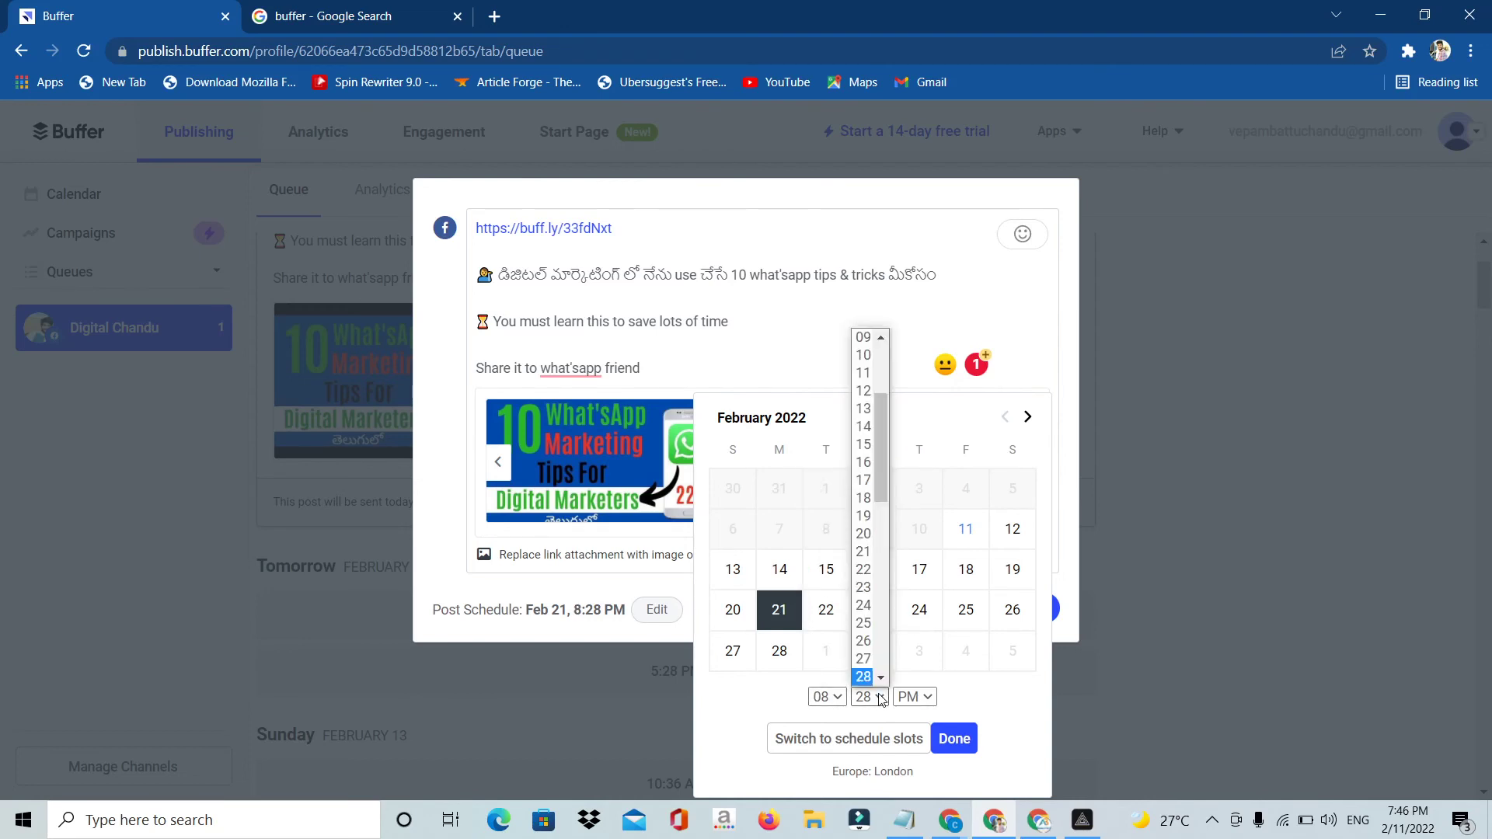
{"action": "scroll", "coordinate": [864, 388], "scroll_direction": "up", "scroll_amount": 3}
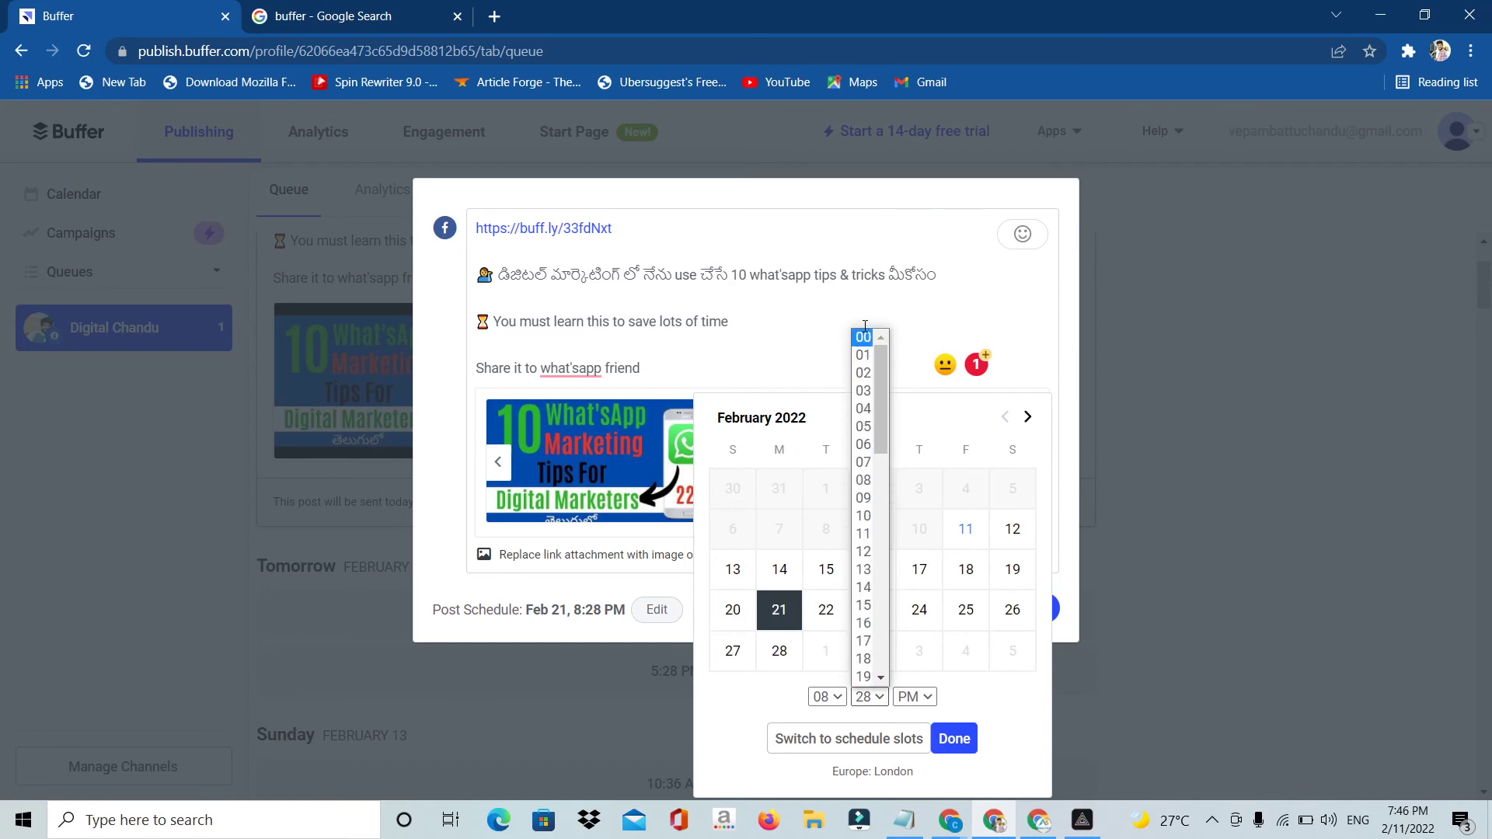
{"action": "left_click", "coordinate": [864, 337]}
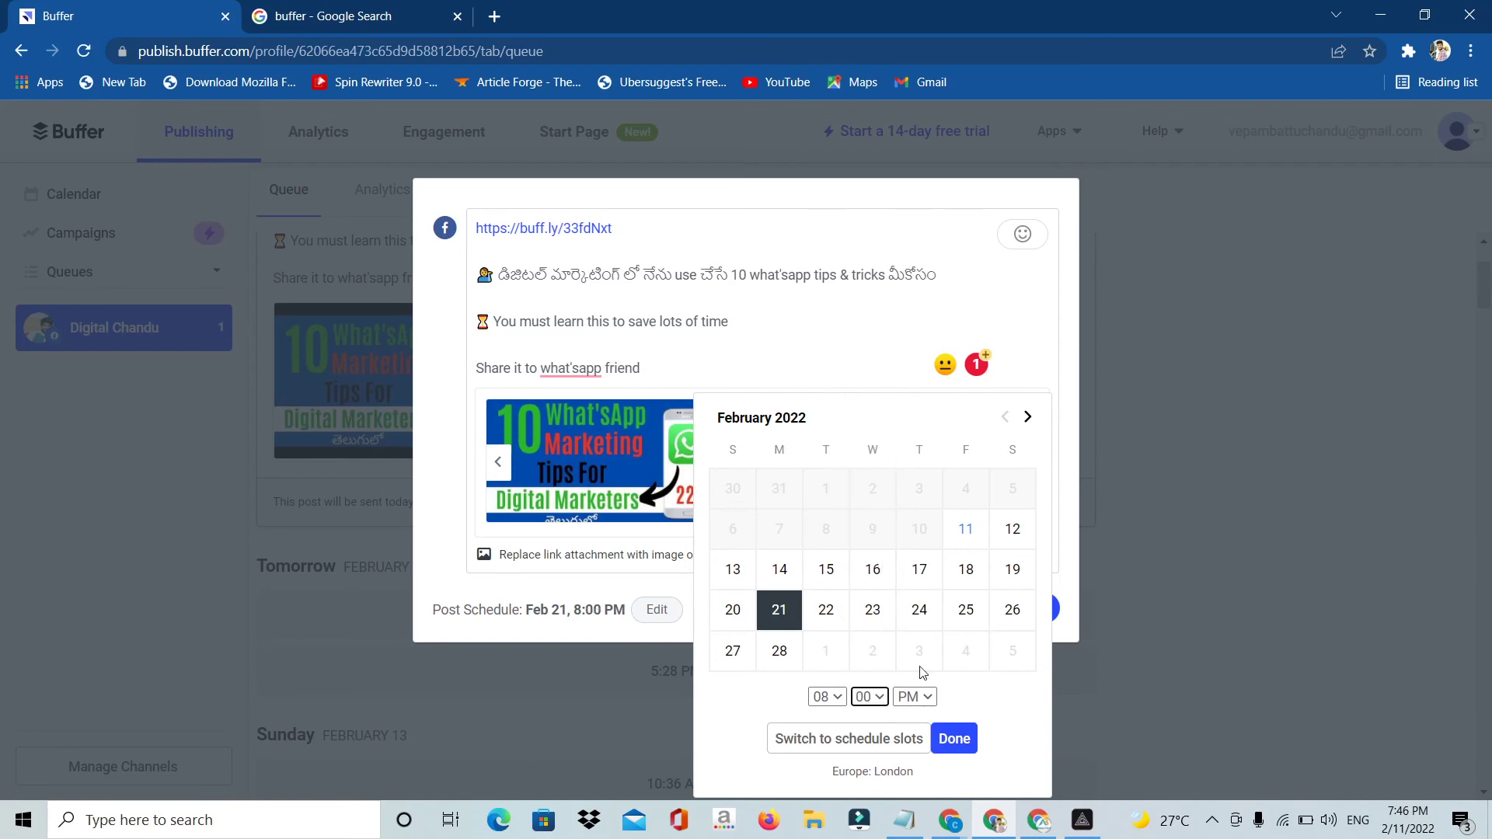
{"action": "left_click", "coordinate": [921, 699]}
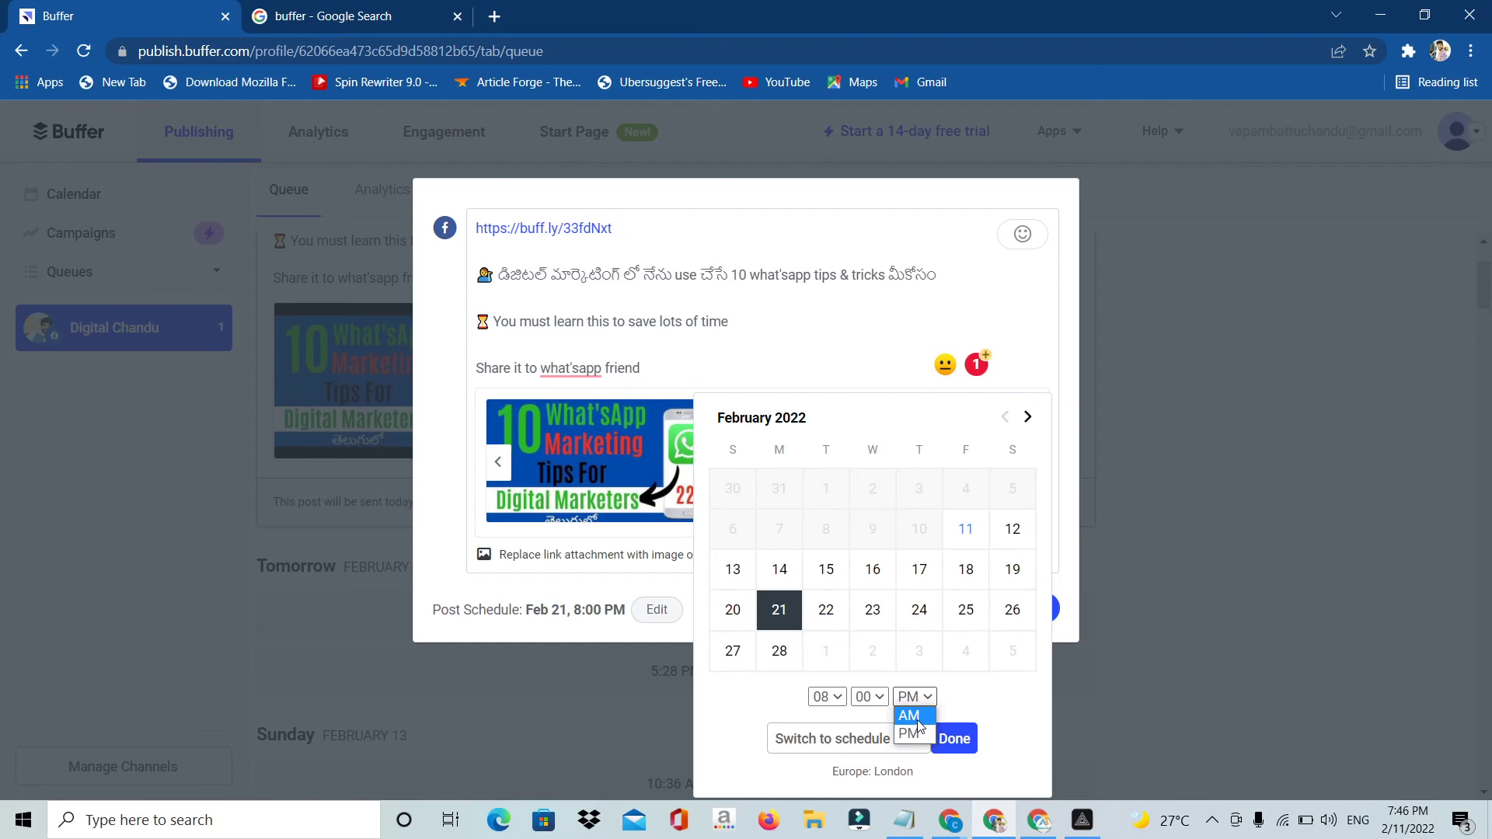
{"action": "left_click", "coordinate": [921, 727]}
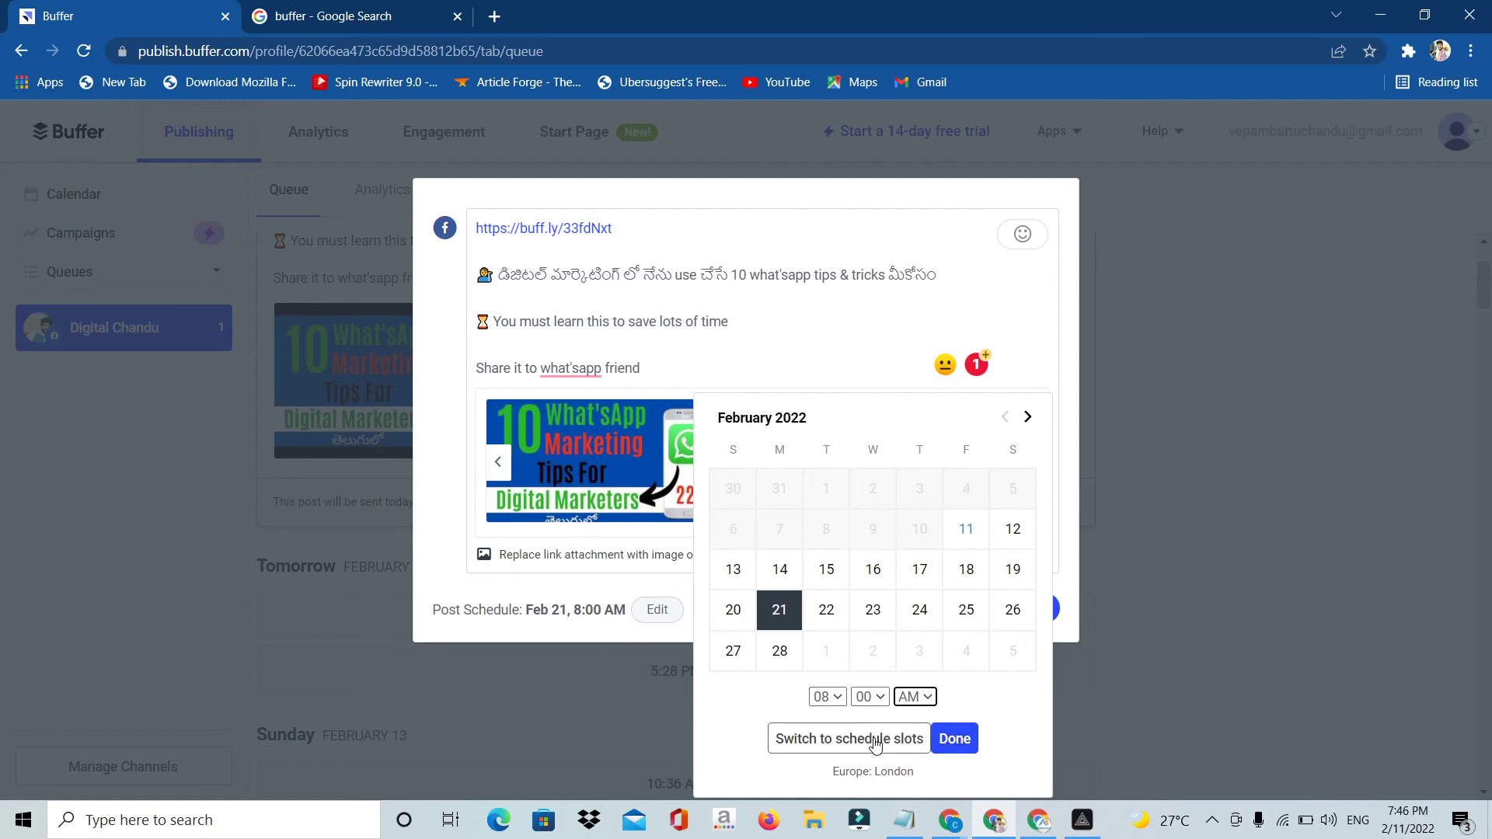
Step: Confirm the Feb 21, 8:00 AM schedule and save the edited post
{"action": "left_click", "coordinate": [955, 739]}
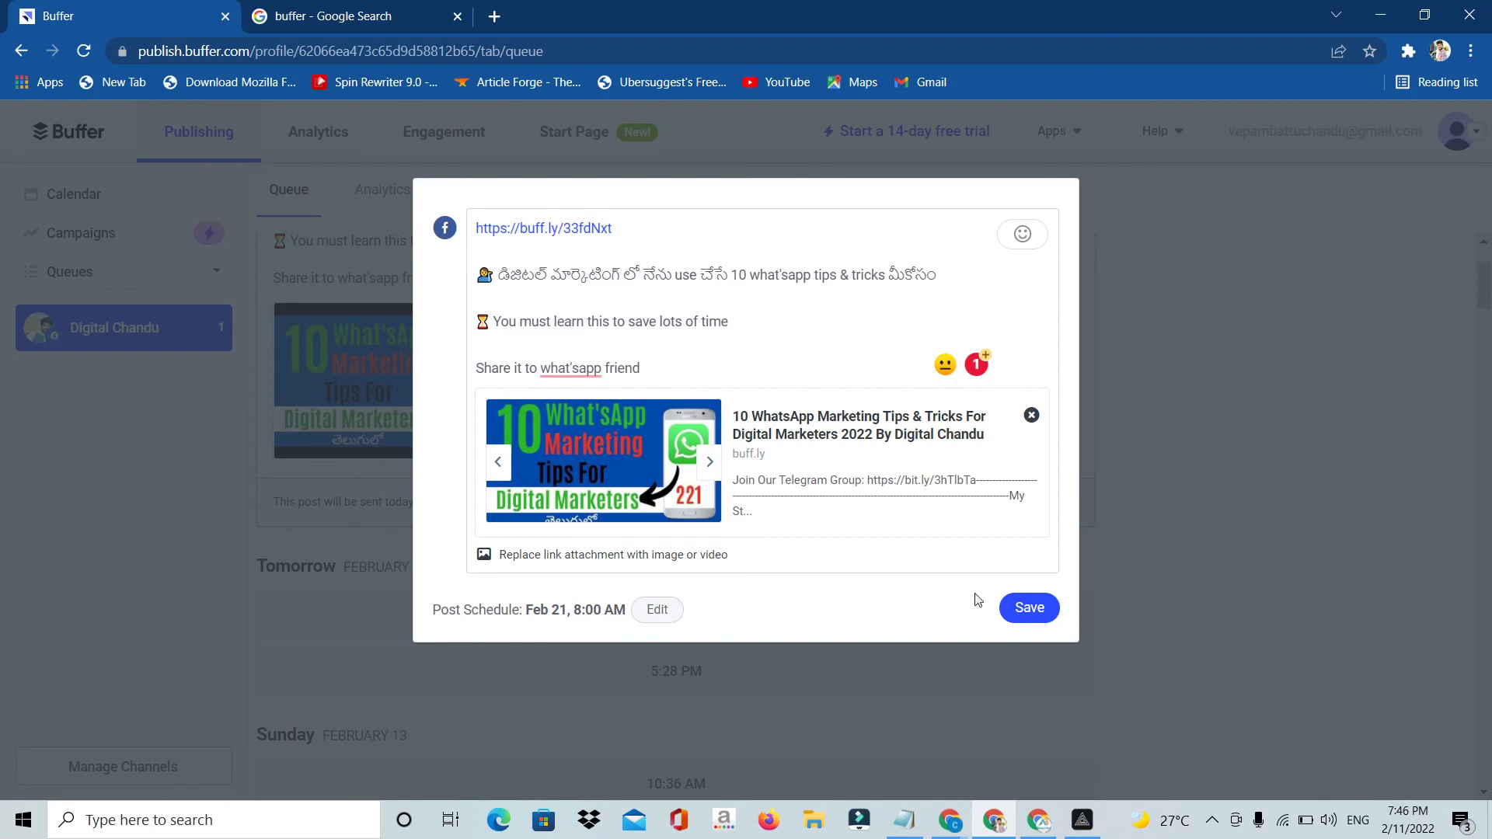
{"action": "left_click", "coordinate": [1026, 605]}
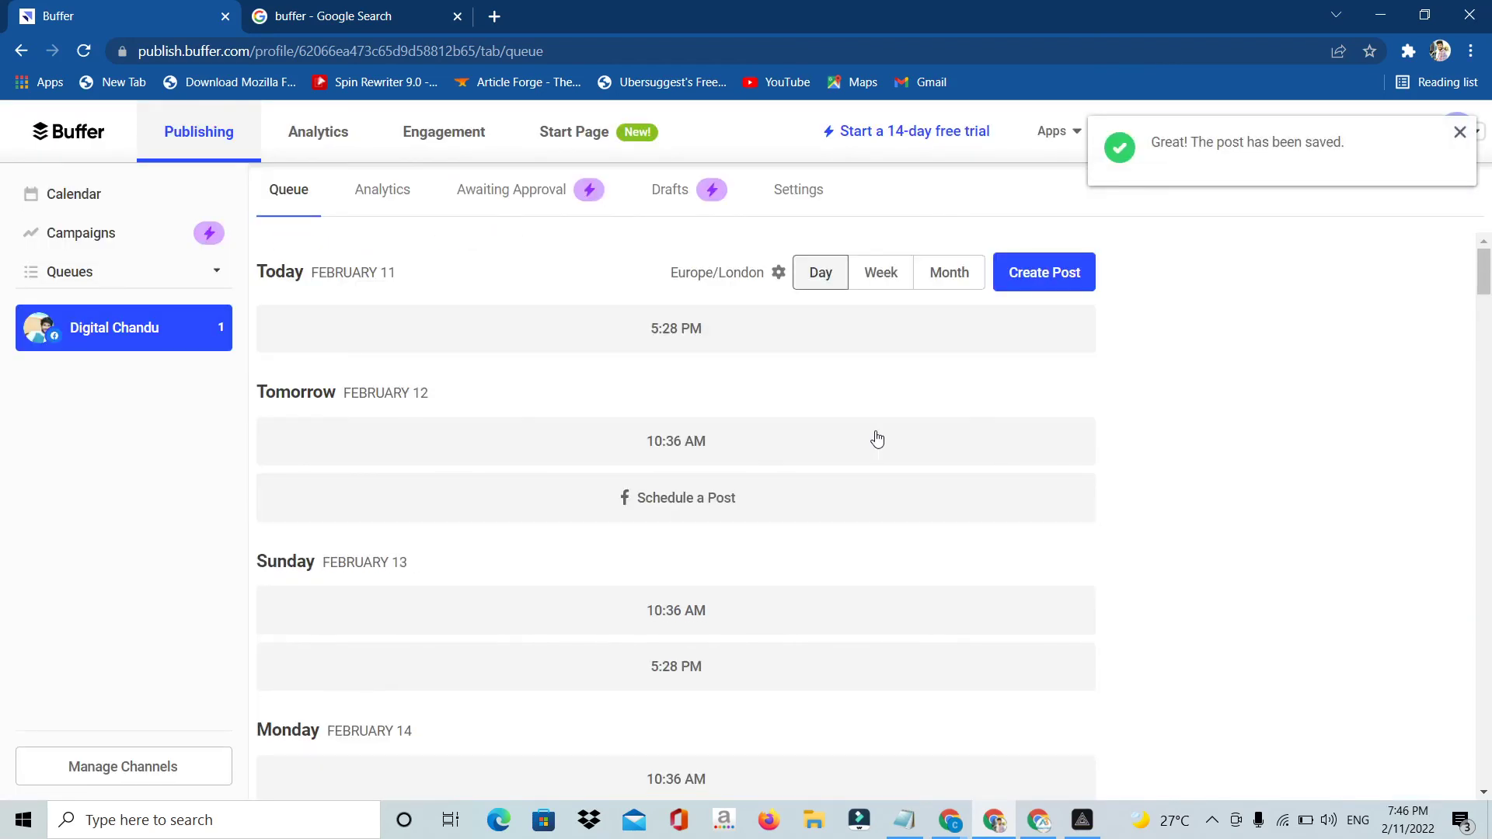
{"action": "scroll", "coordinate": [922, 413], "scroll_direction": "down", "scroll_amount": 5}
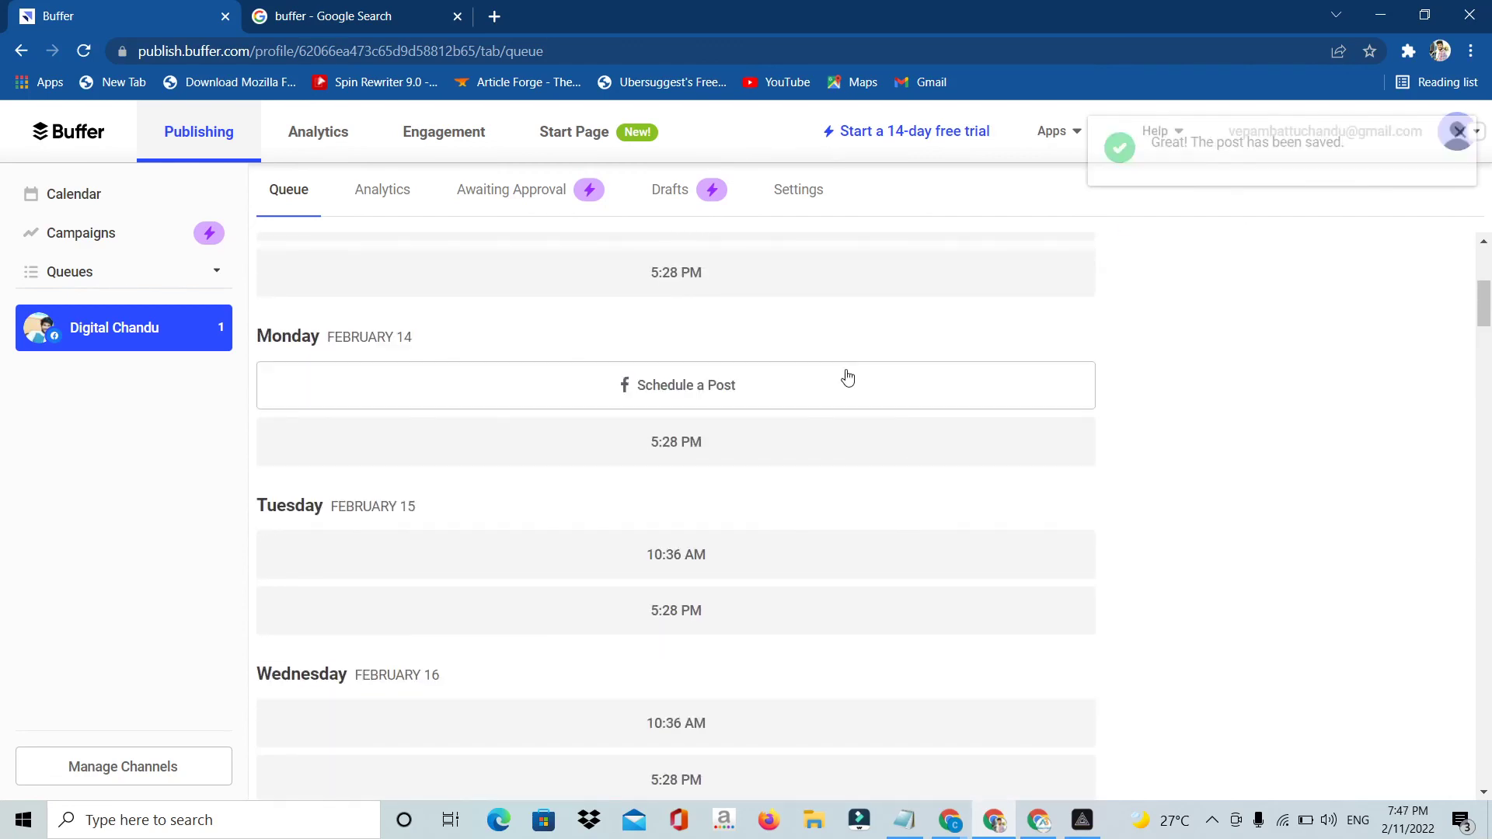
{"action": "scroll", "coordinate": [848, 378], "scroll_direction": "up", "scroll_amount": 5}
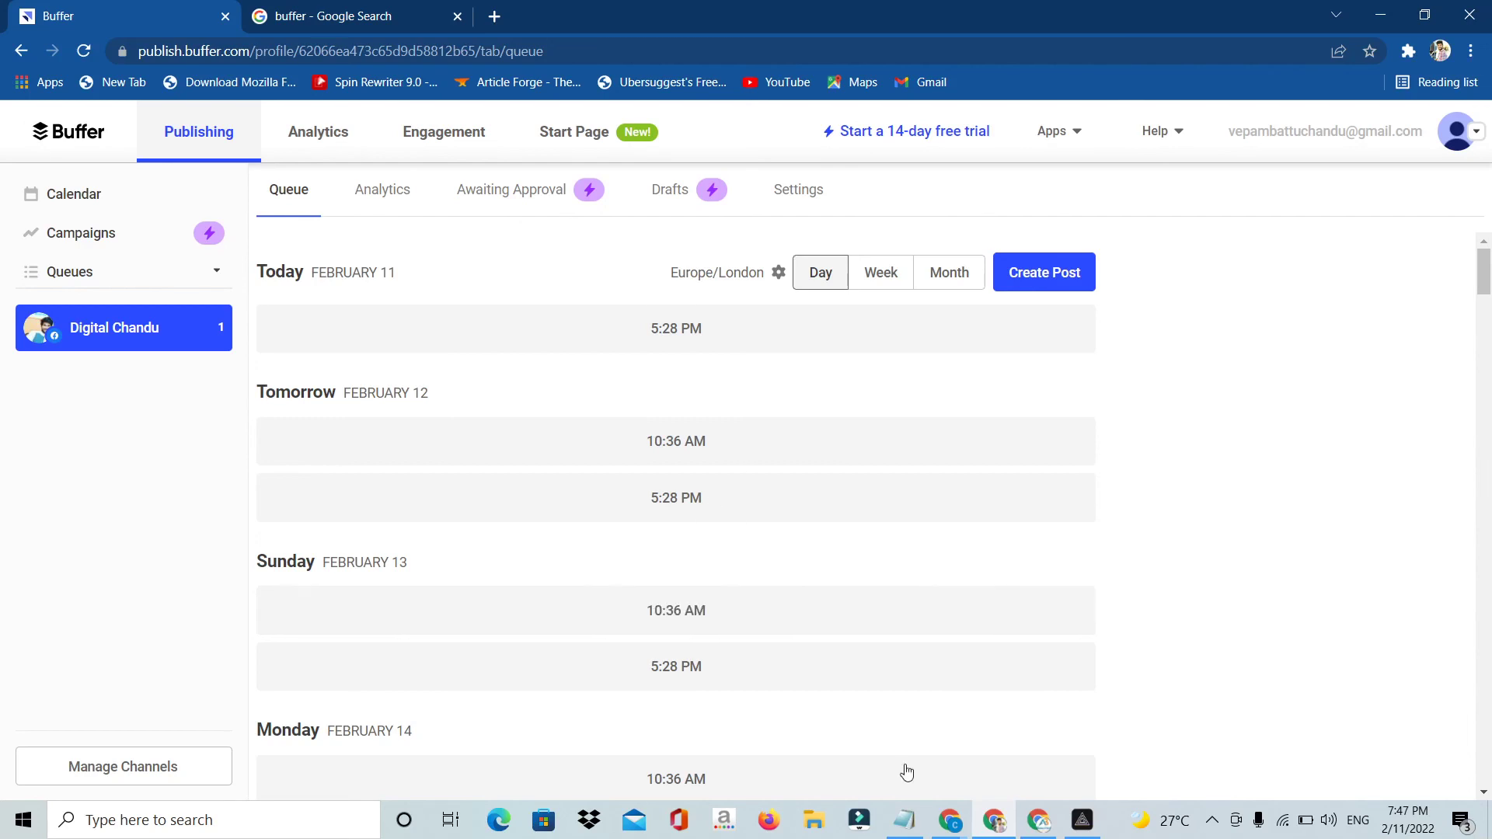
{"action": "mouse_move", "coordinate": [943, 824]}
{"action": "left_click", "coordinate": [1095, 760]}
{"action": "scroll", "coordinate": [950, 475], "scroll_direction": "up", "scroll_amount": 5}
{"action": "scroll", "coordinate": [950, 475], "scroll_direction": "up", "scroll_amount": 2}
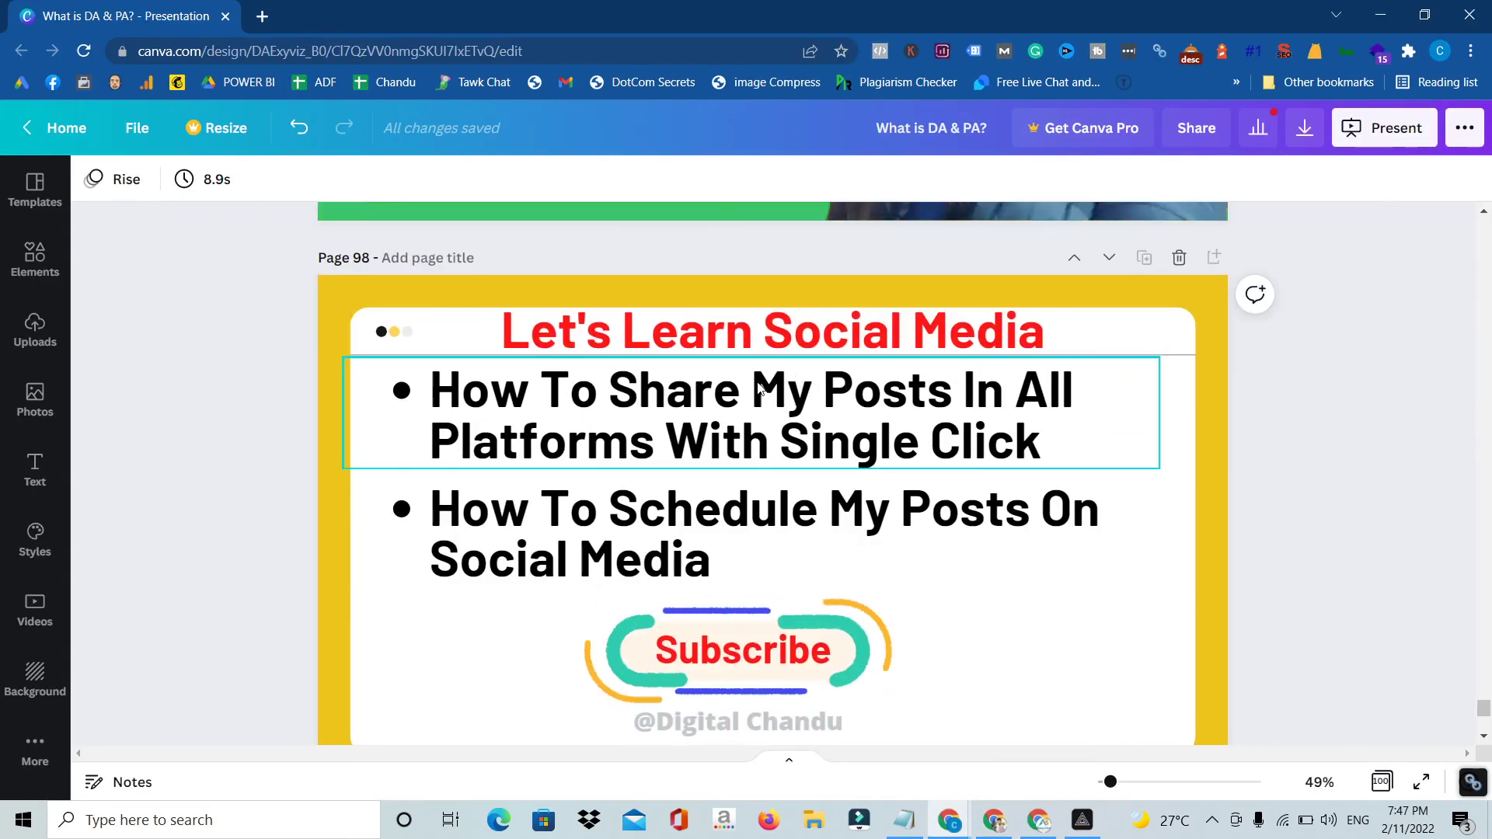
{"action": "scroll", "coordinate": [816, 423], "scroll_direction": "down", "scroll_amount": 3}
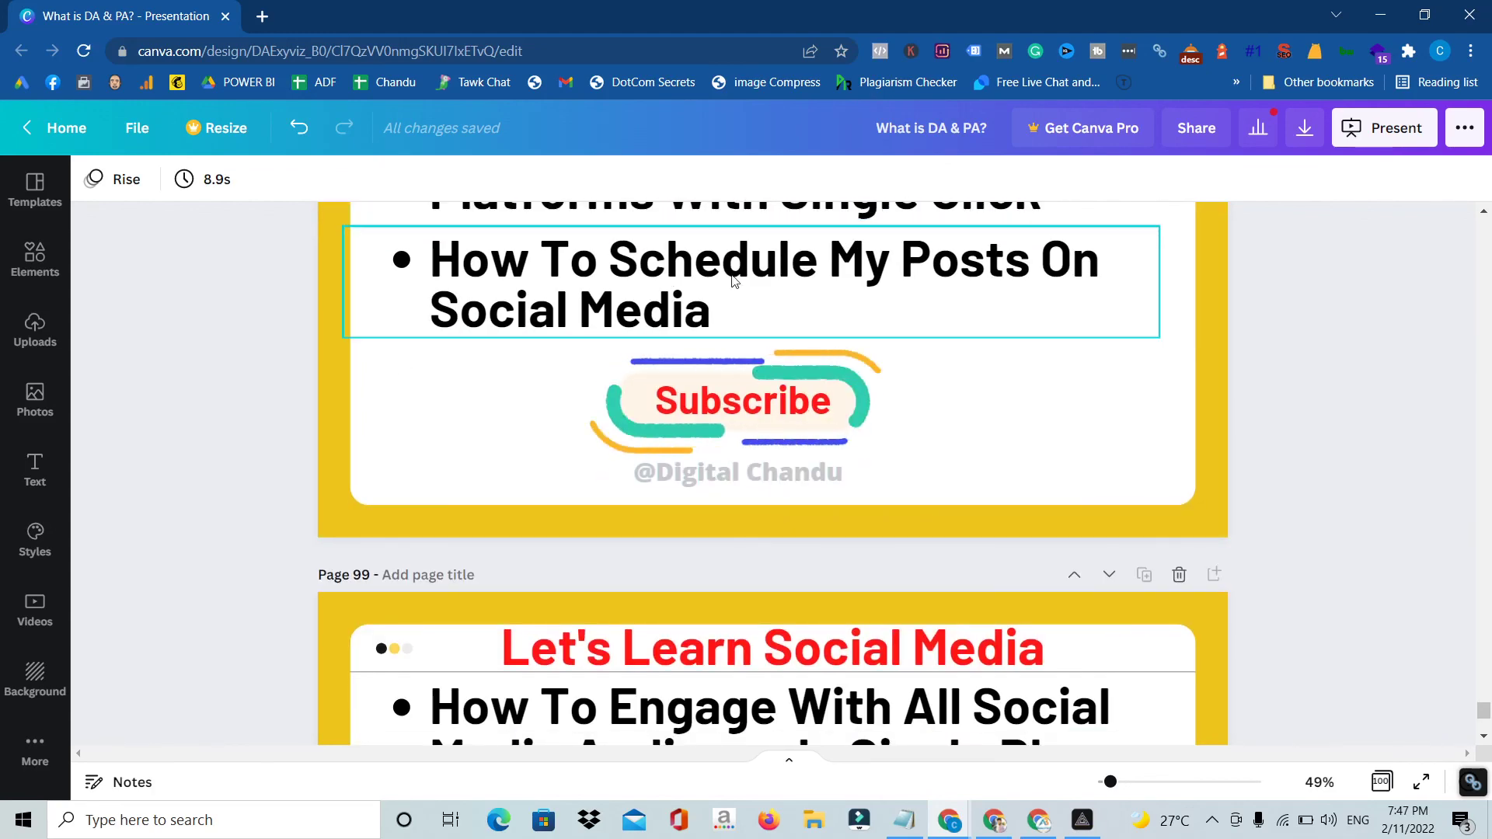
{"action": "scroll", "coordinate": [827, 318], "scroll_direction": "down", "scroll_amount": 3}
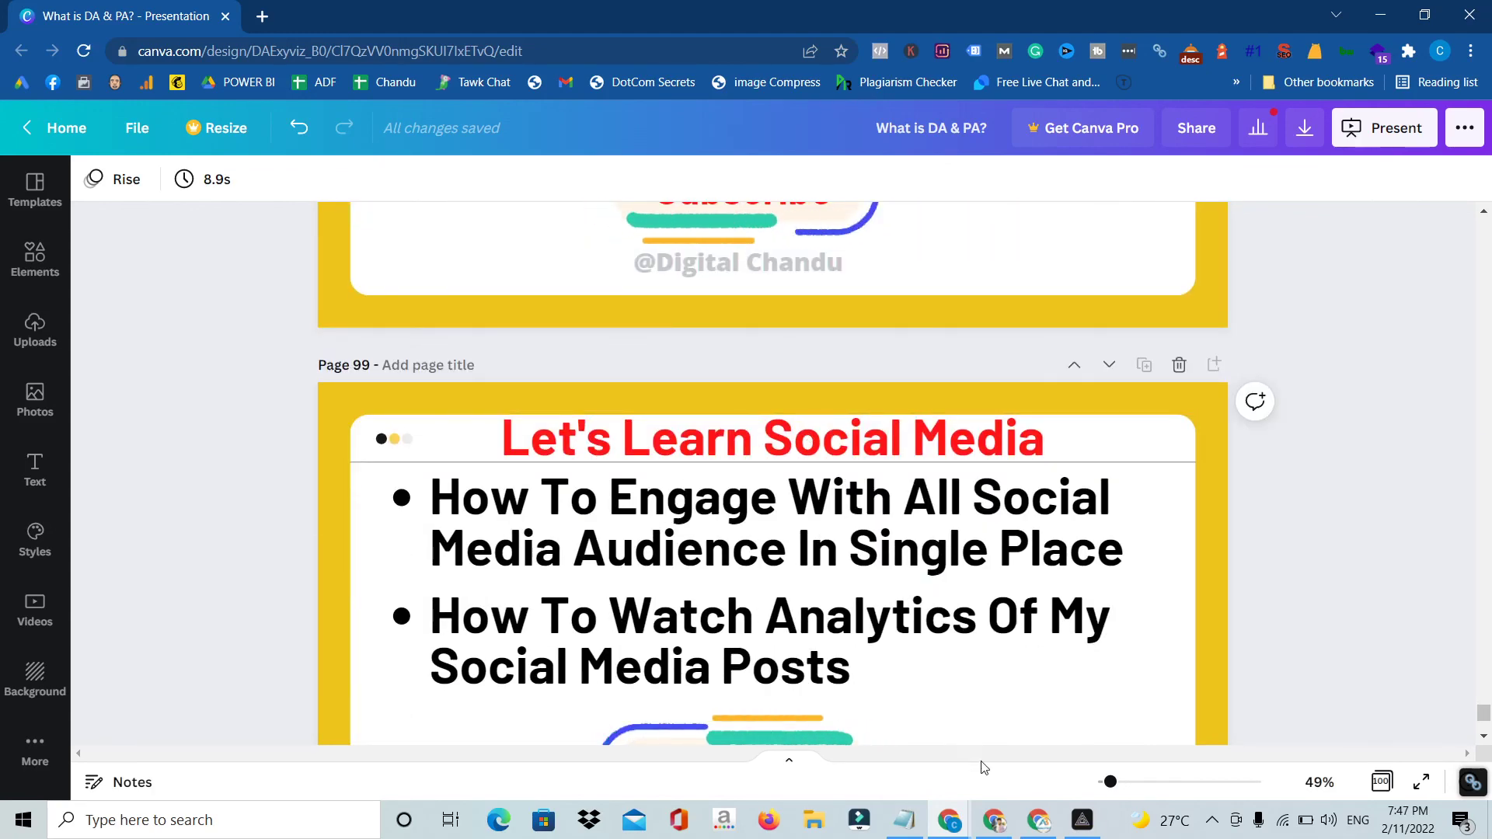
{"action": "mouse_move", "coordinate": [995, 833]}
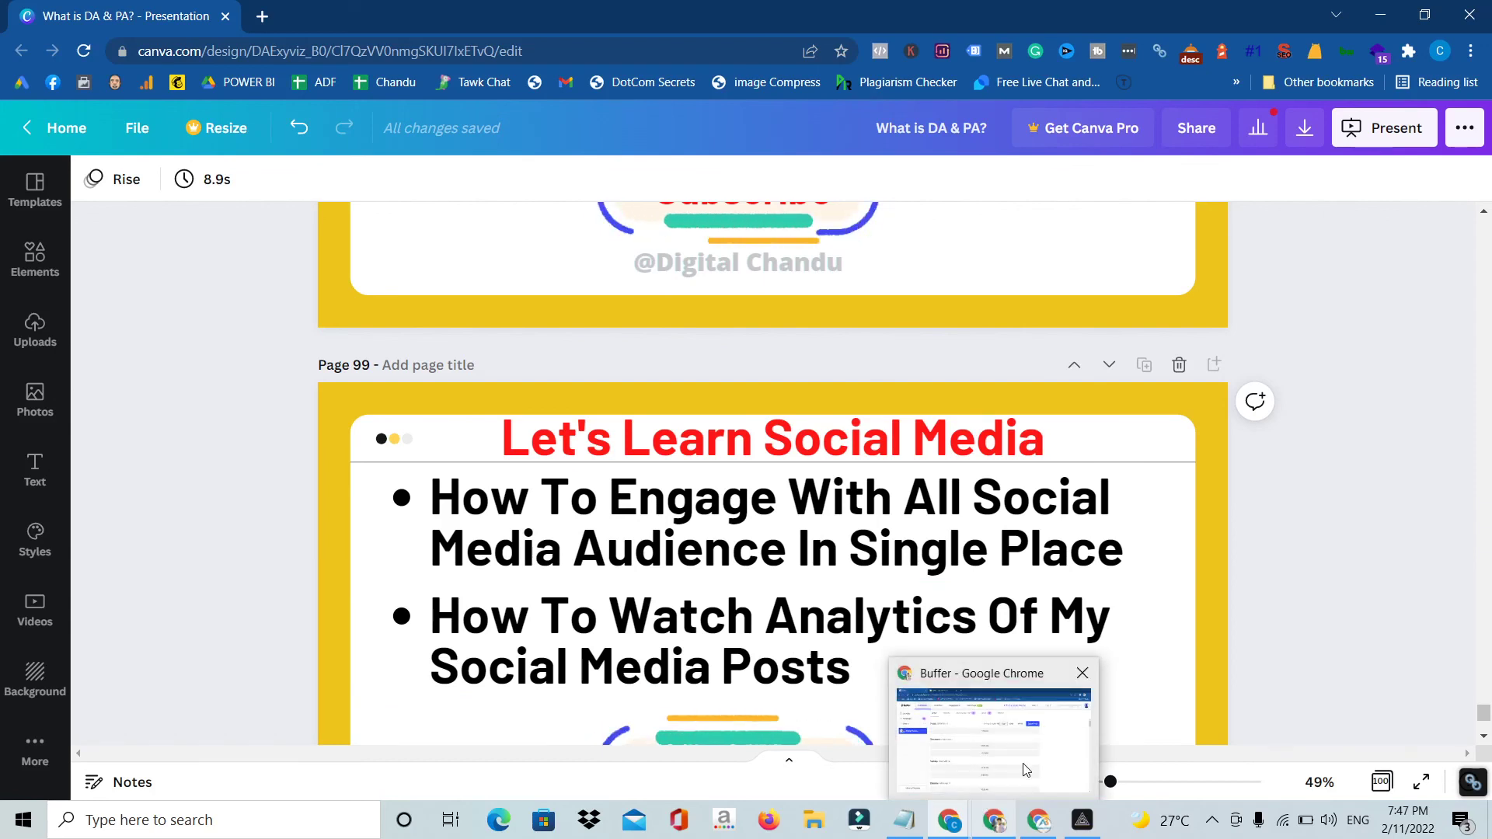
{"action": "left_click", "coordinate": [996, 824]}
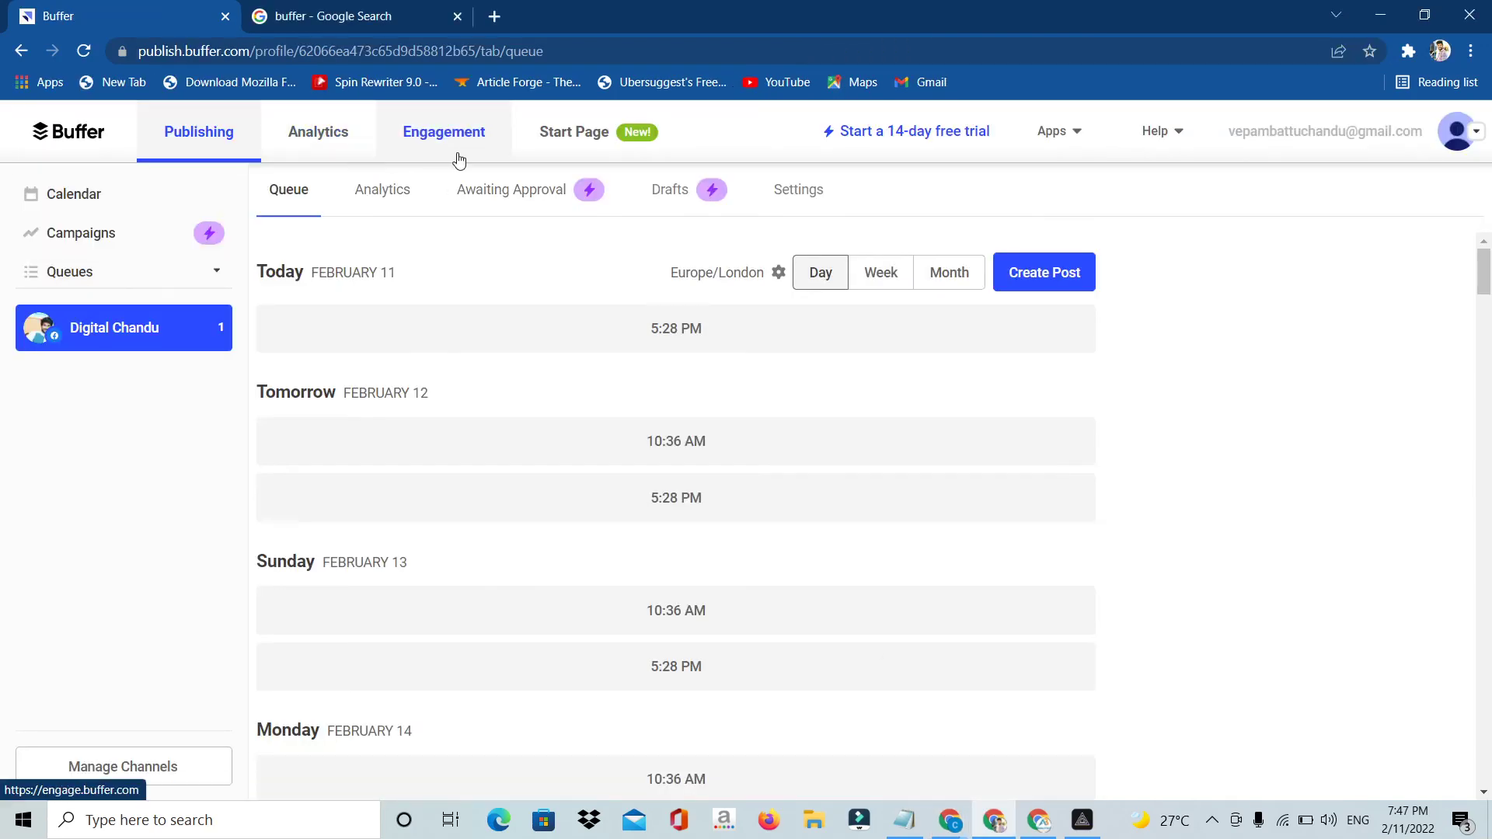